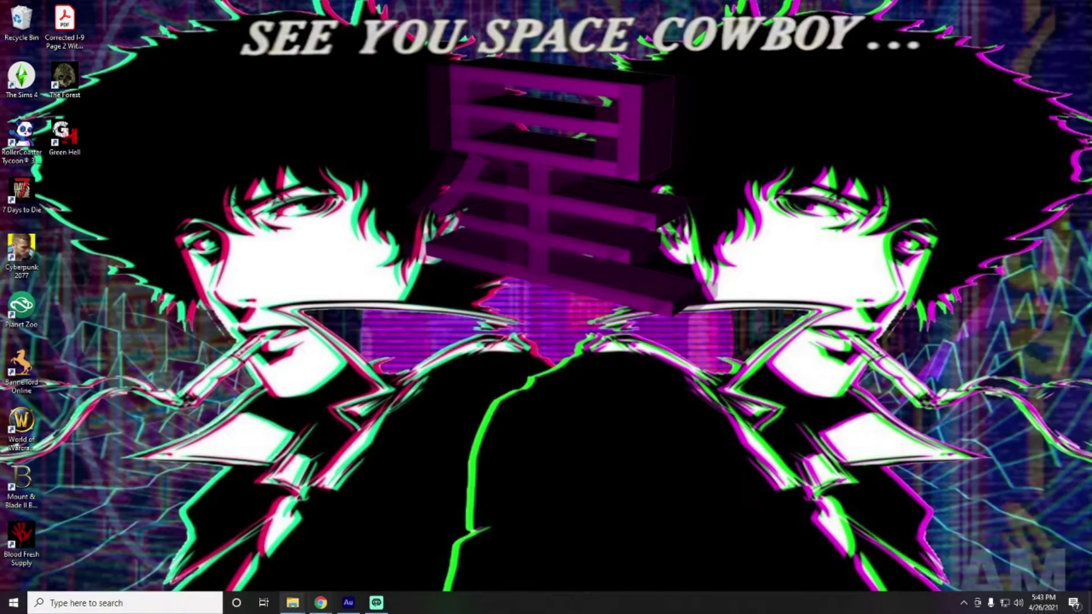
Step: Switch to Chrome and look through the CAS background posts in the Tumblr search results for sims cas backgrounds
mouse_move(320, 603)
left_click(387, 546)
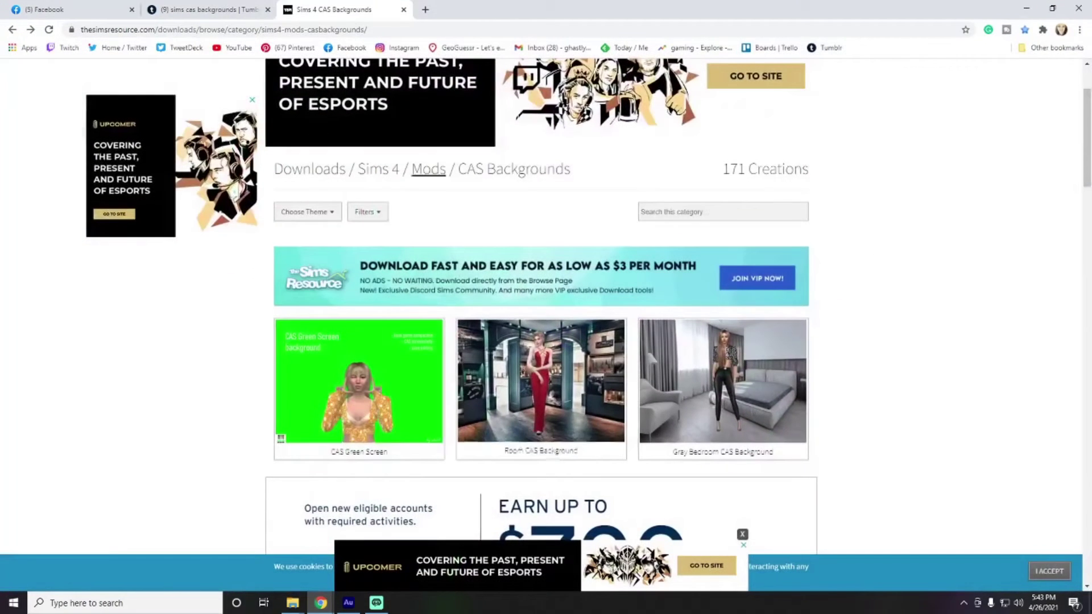
left_click(238, 10)
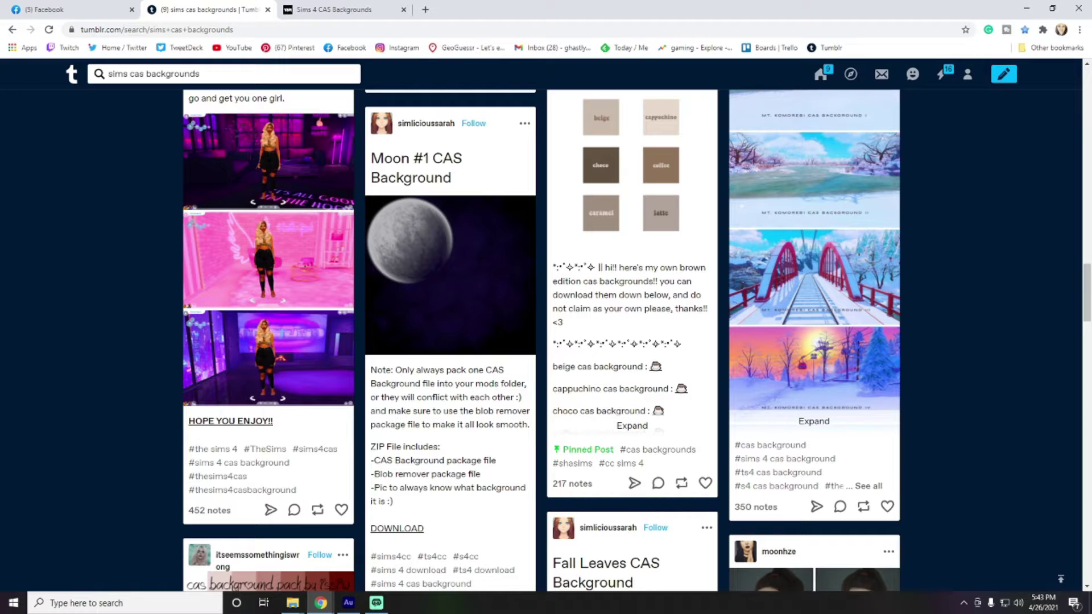
scroll(542, 342, "down", 4)
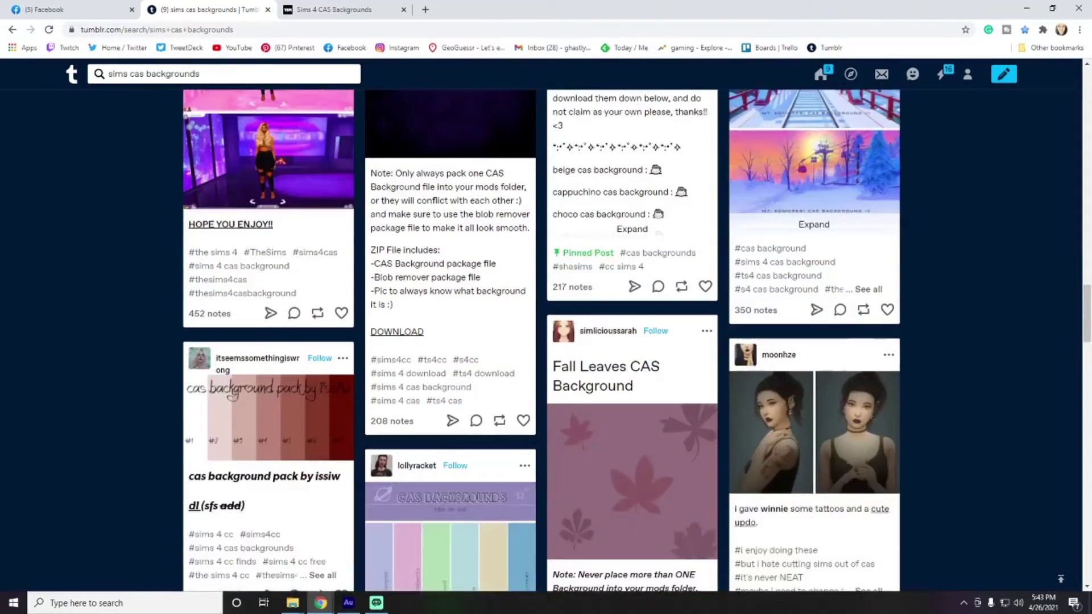
scroll(542, 341, "up", 3)
scroll(542, 342, "up", 5)
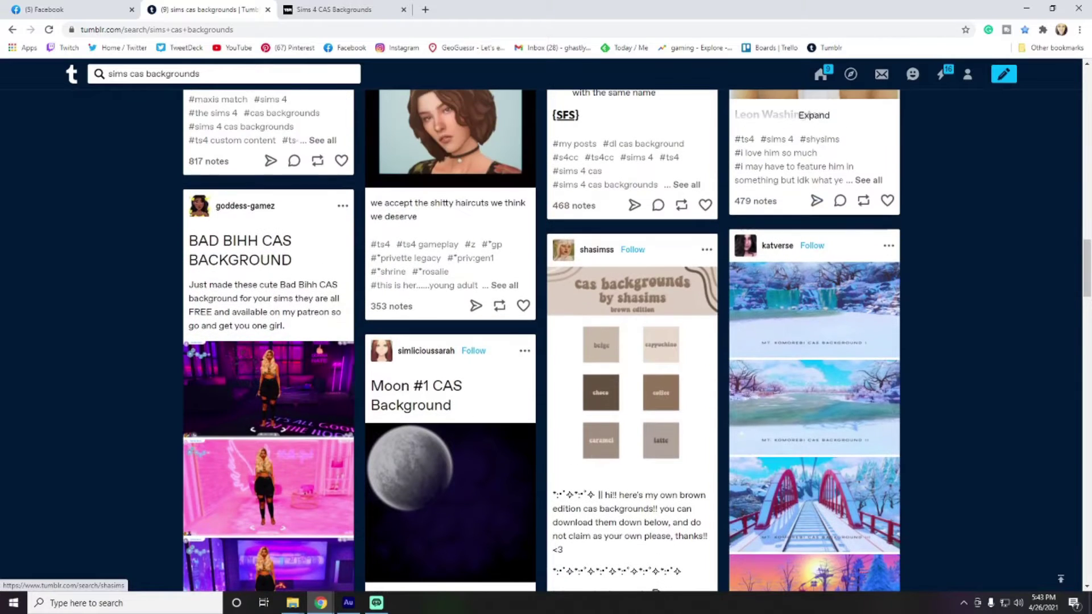
scroll(541, 342, "down", 5)
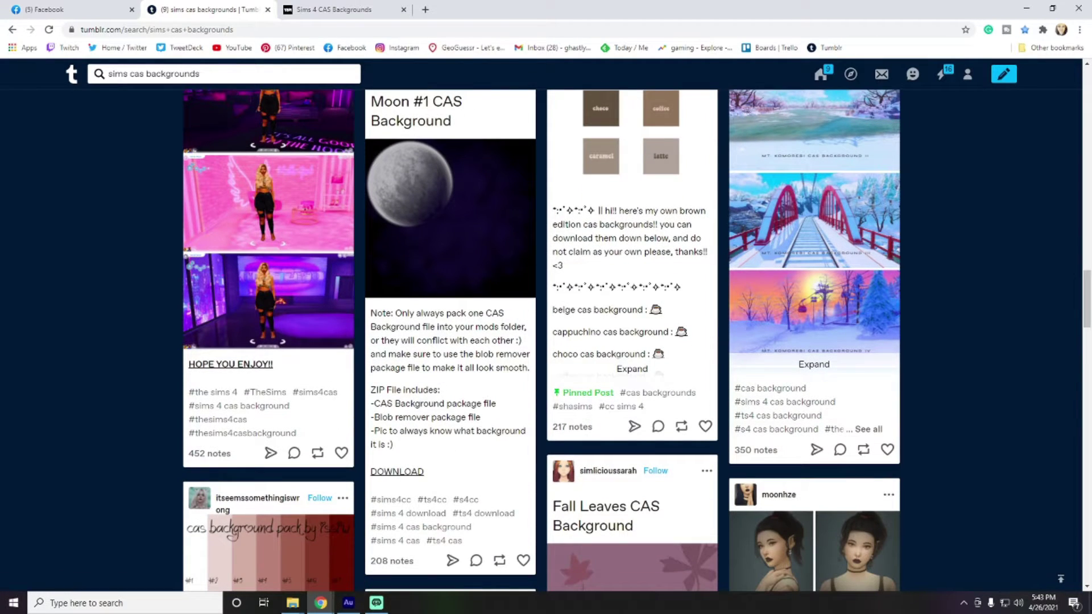
scroll(542, 342, "down", 2)
scroll(541, 341, "up", 3)
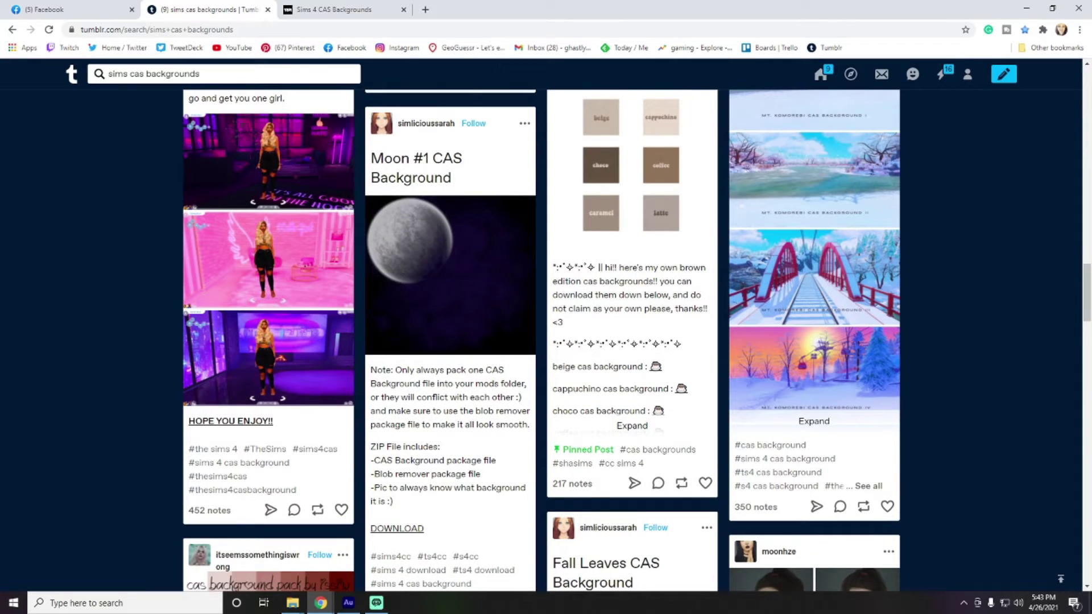
Step: Check the CAS Backgrounds listing on The Sims Resource and browse further CAS background posts on Tumblr
left_click(335, 9)
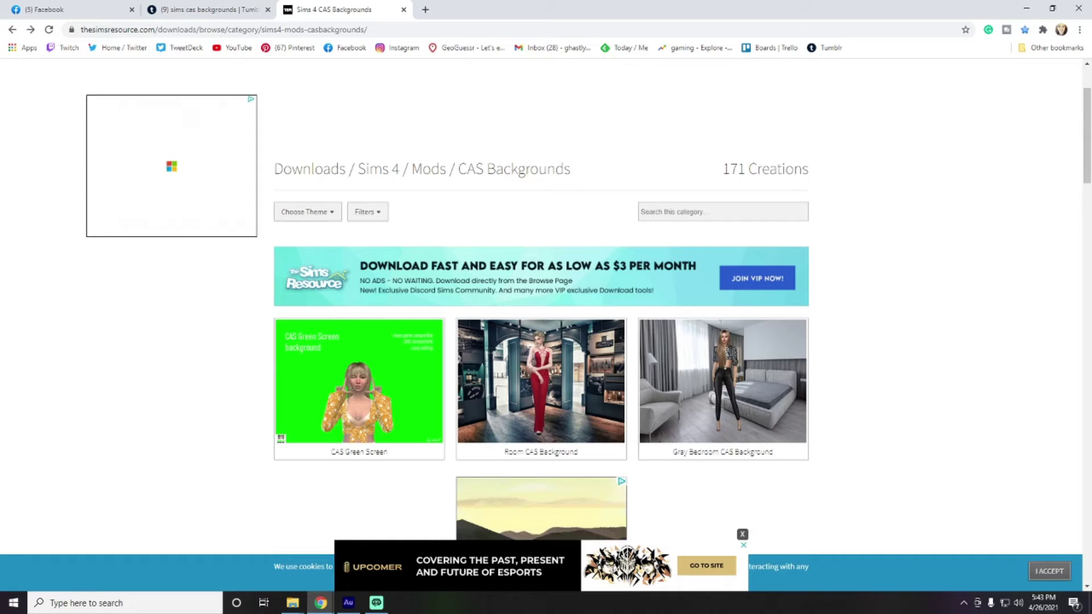
scroll(542, 278, "down", 2)
scroll(542, 279, "up", 3)
key("ctrl+shift+Tab")
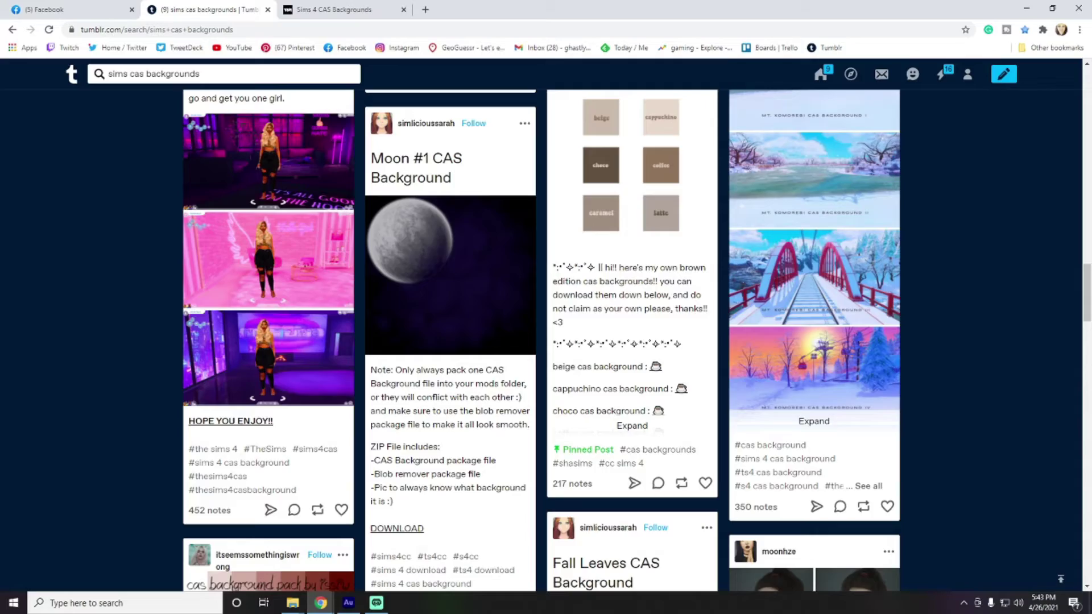
scroll(541, 342, "up", 6)
scroll(541, 341, "down", 6)
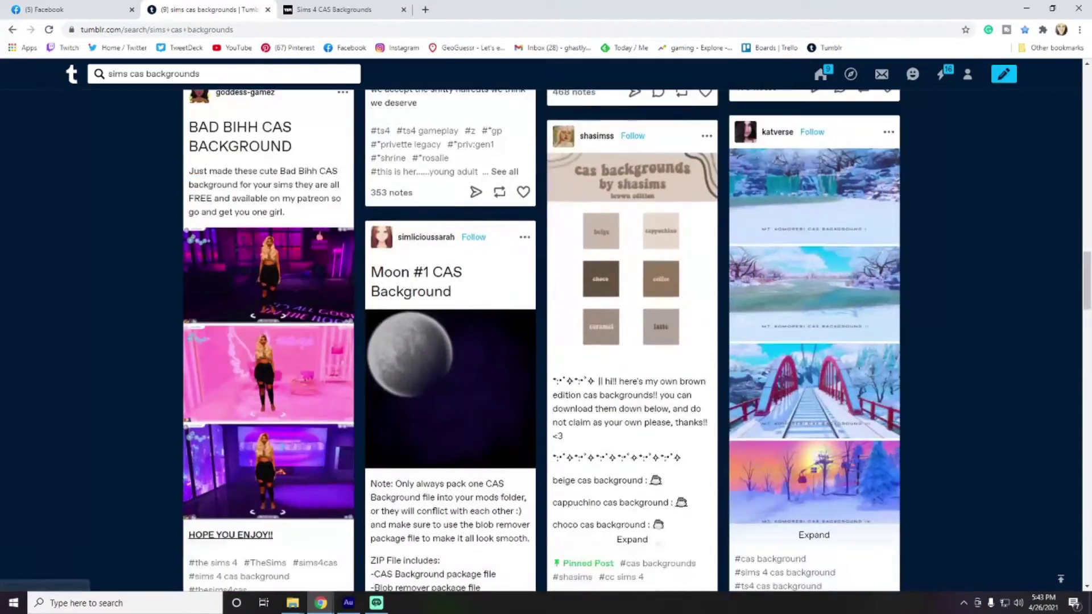
scroll(542, 342, "down", 15)
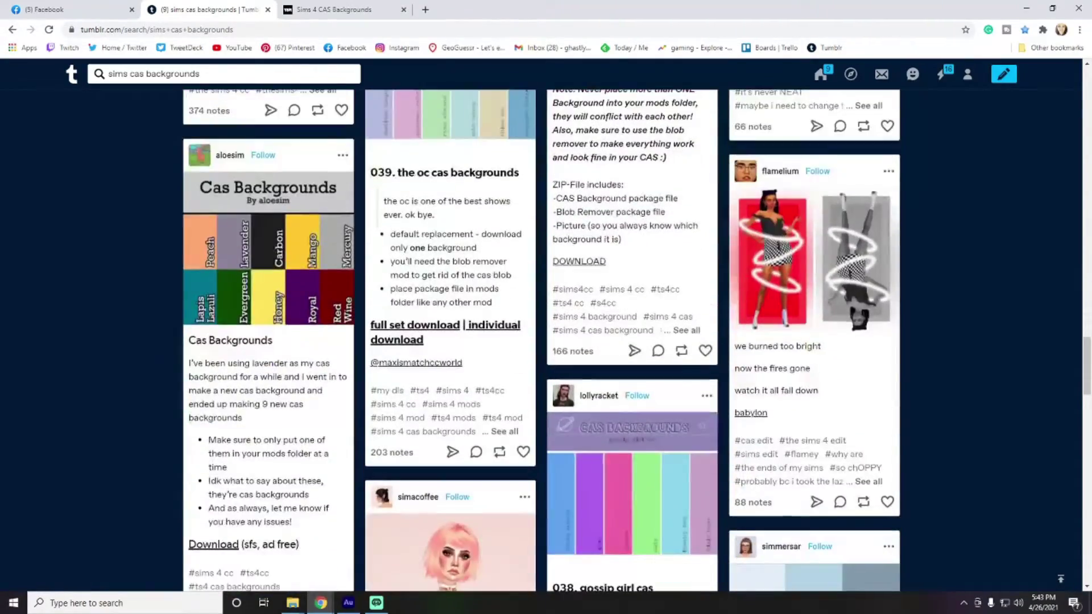
scroll(541, 342, "down", 3)
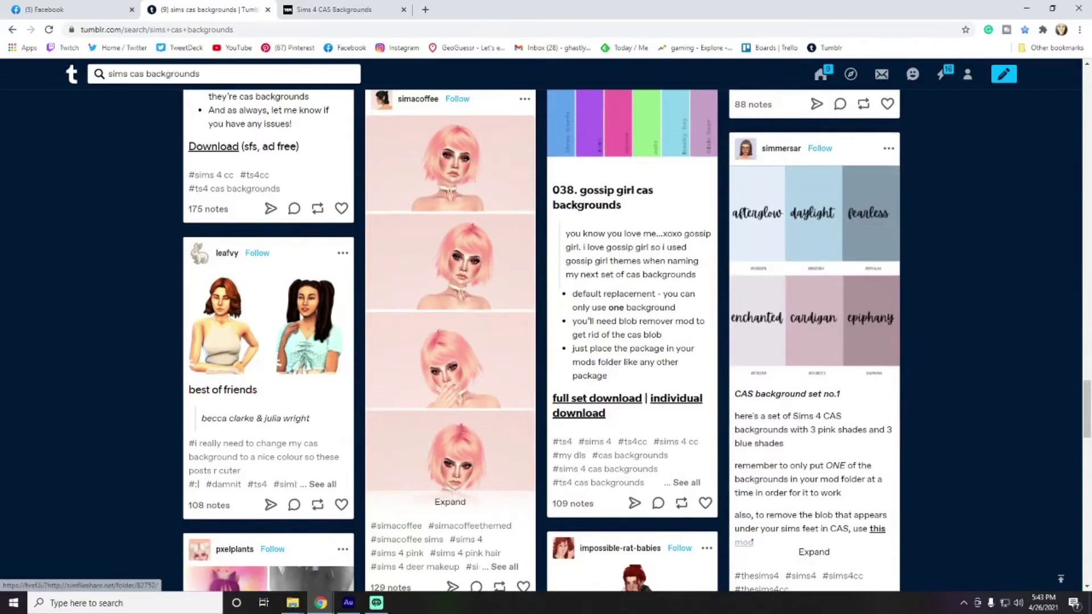
scroll(541, 342, "up", 3)
scroll(542, 341, "up", 10)
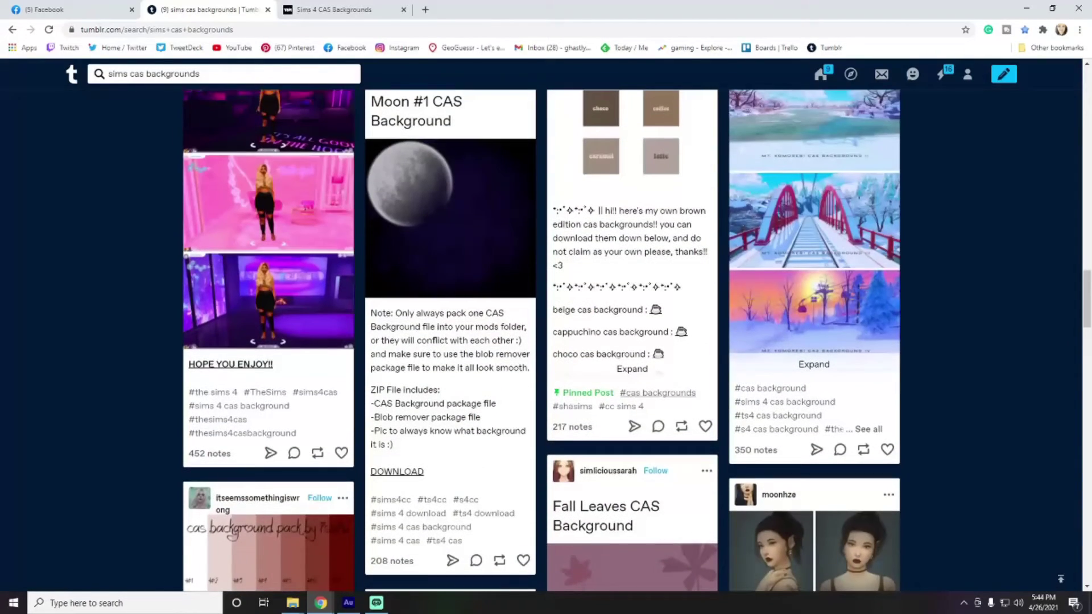
Step: Open the Patreon download page linked in the BAD BIHH CAS BACKGROUND Tumblr post and accept its cookies
left_click(231, 365)
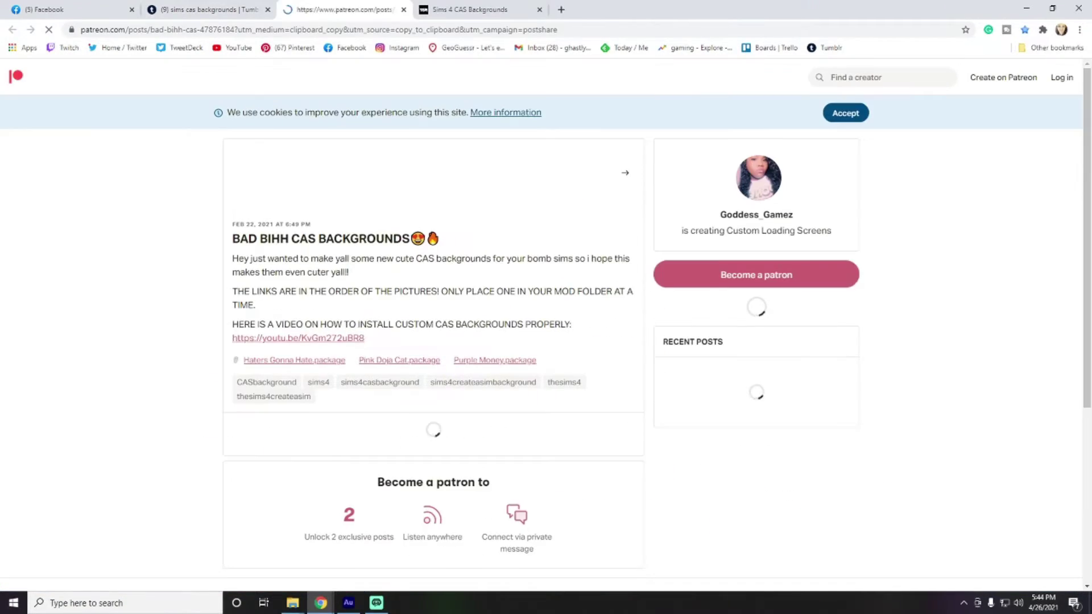
left_click(846, 113)
scroll(432, 341, "down", 3)
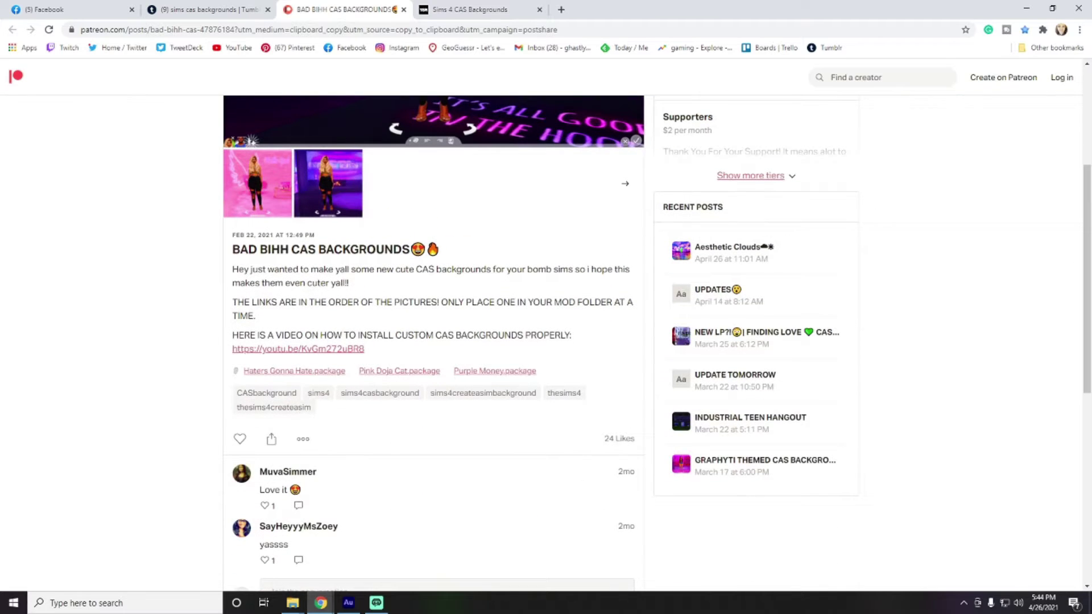
Step: Download the Haters Gonna Hate, Pink Doja Cat and Purple Money packages and close the Patreon page
left_click(294, 370)
left_click(399, 371)
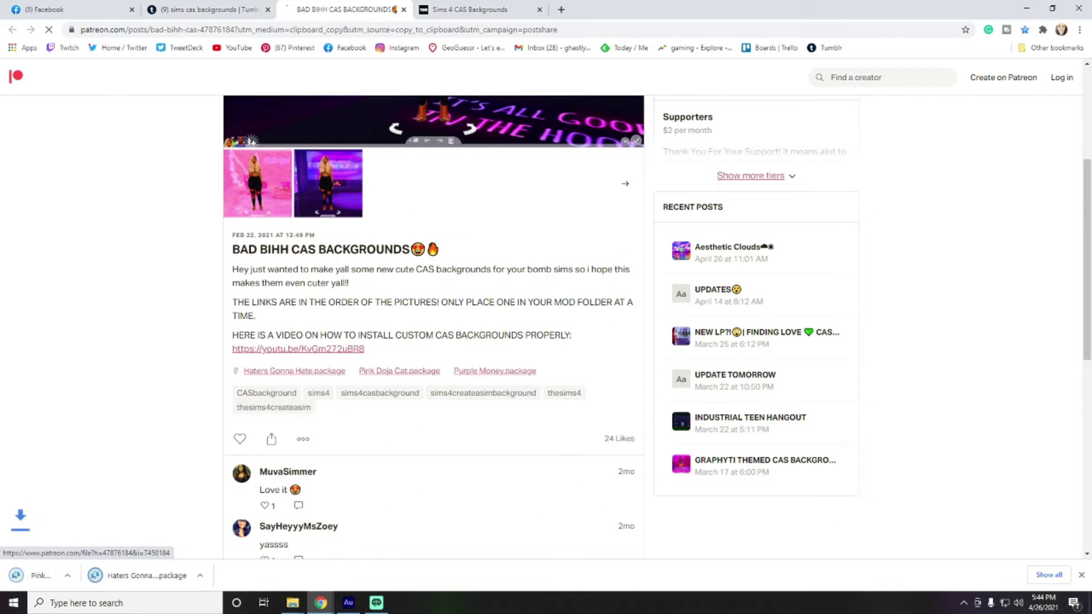
left_click(495, 371)
left_click(404, 10)
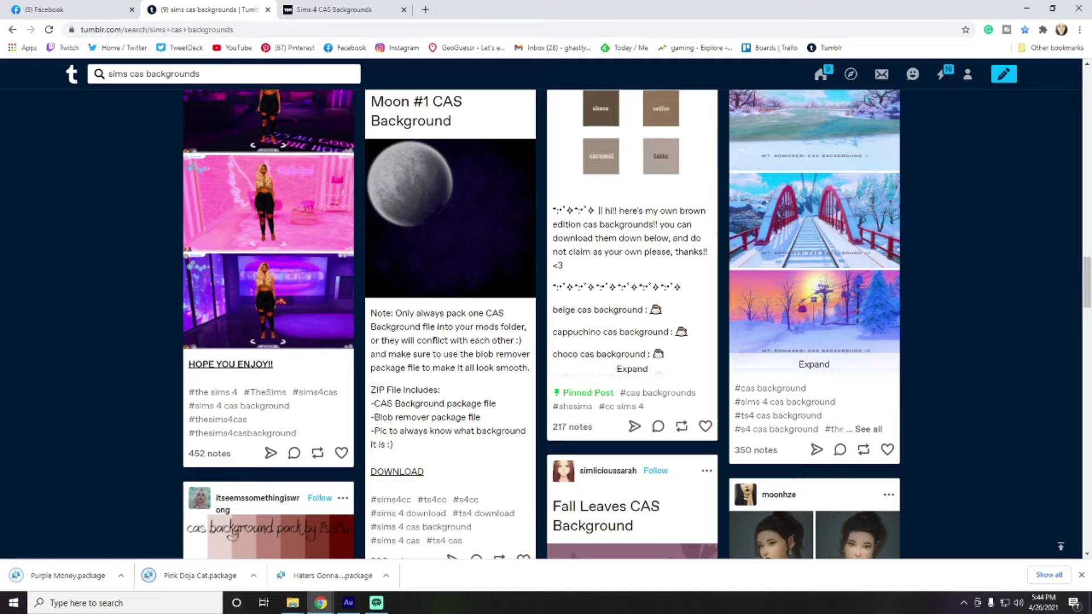
Step: On The Sims Resource, open the Sims 4 Mods downloads and narrow them to the CAS Backgrounds subcategory
left_click(348, 9)
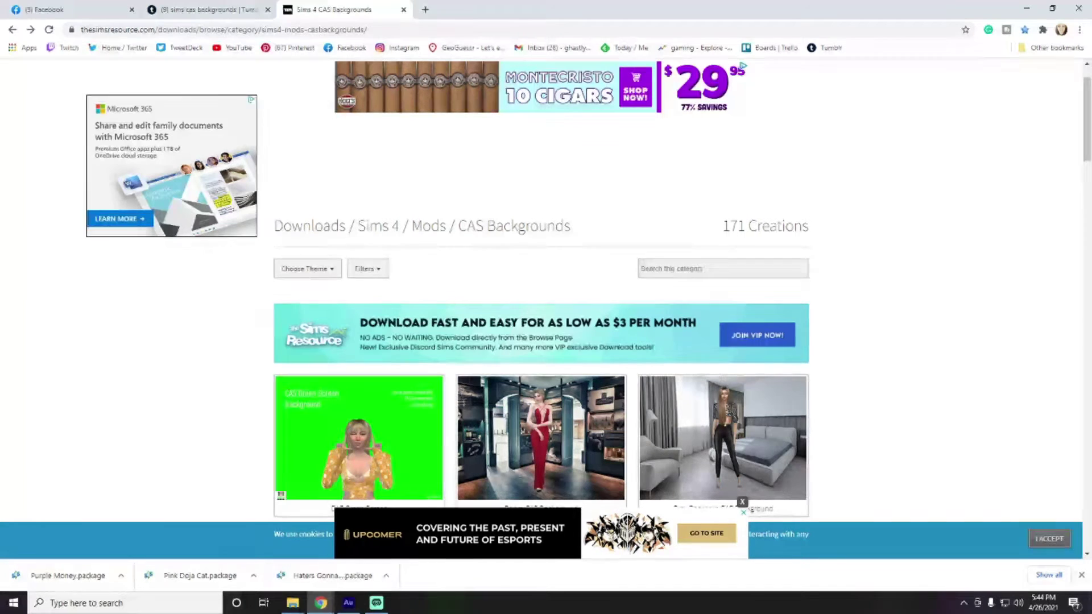
scroll(372, 225, "up", 1)
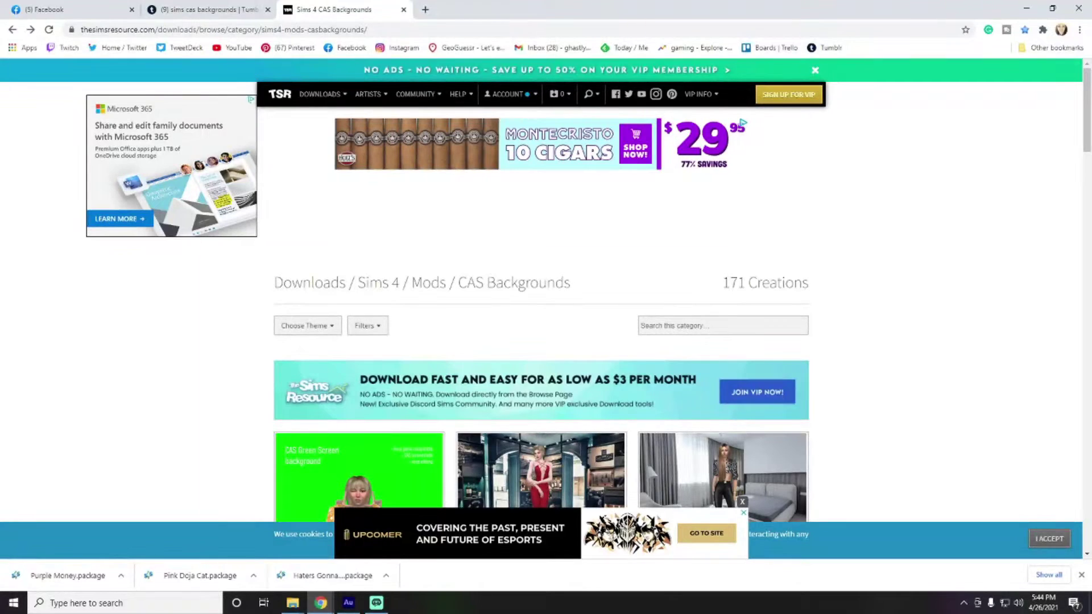
scroll(540, 296, "down", 2)
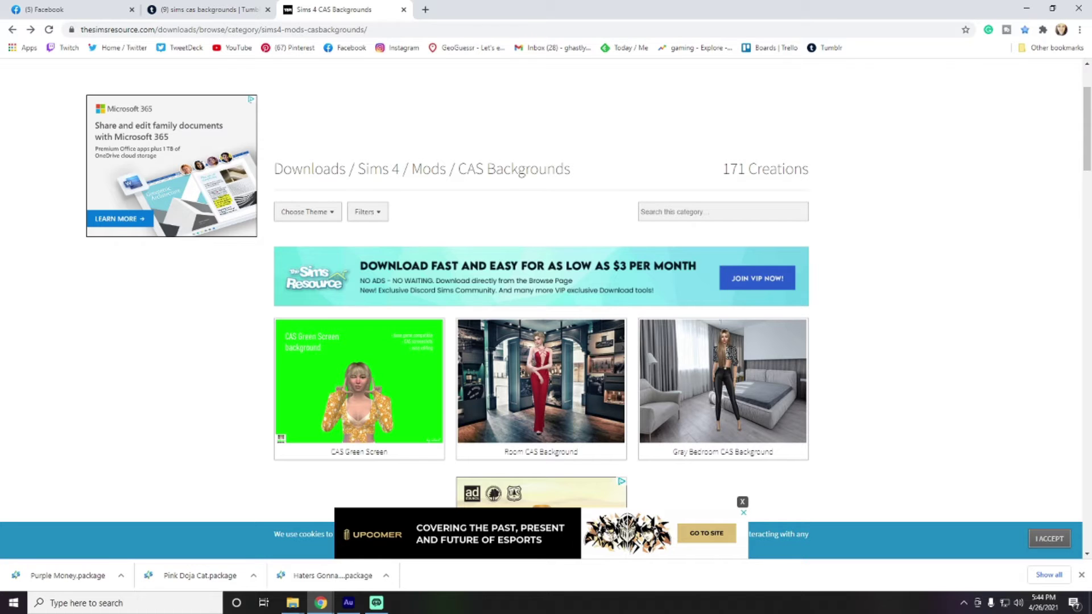
scroll(310, 171, "up", 2)
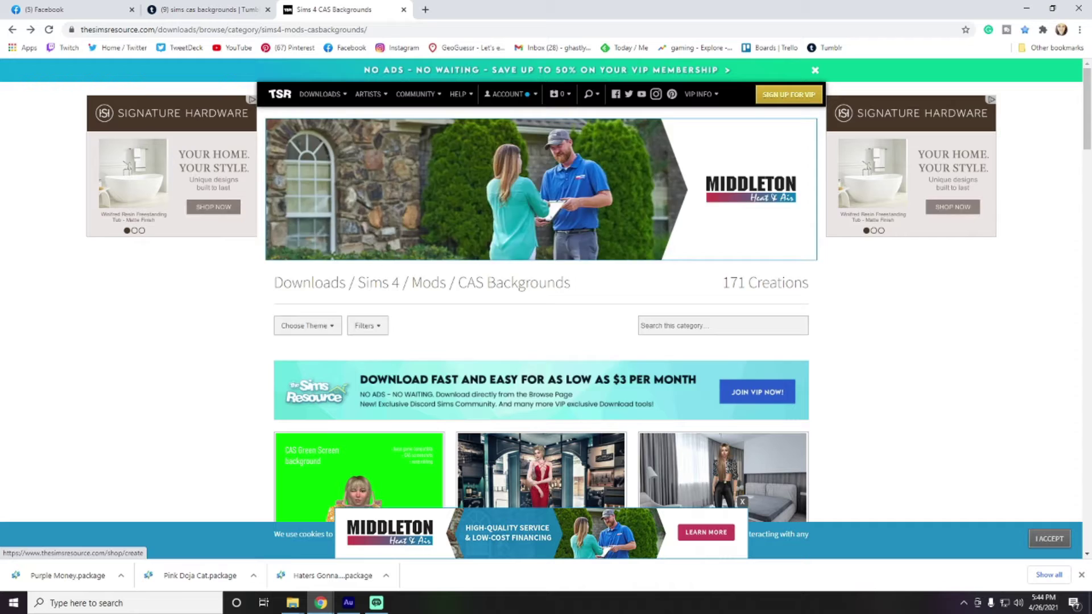
mouse_move(322, 95)
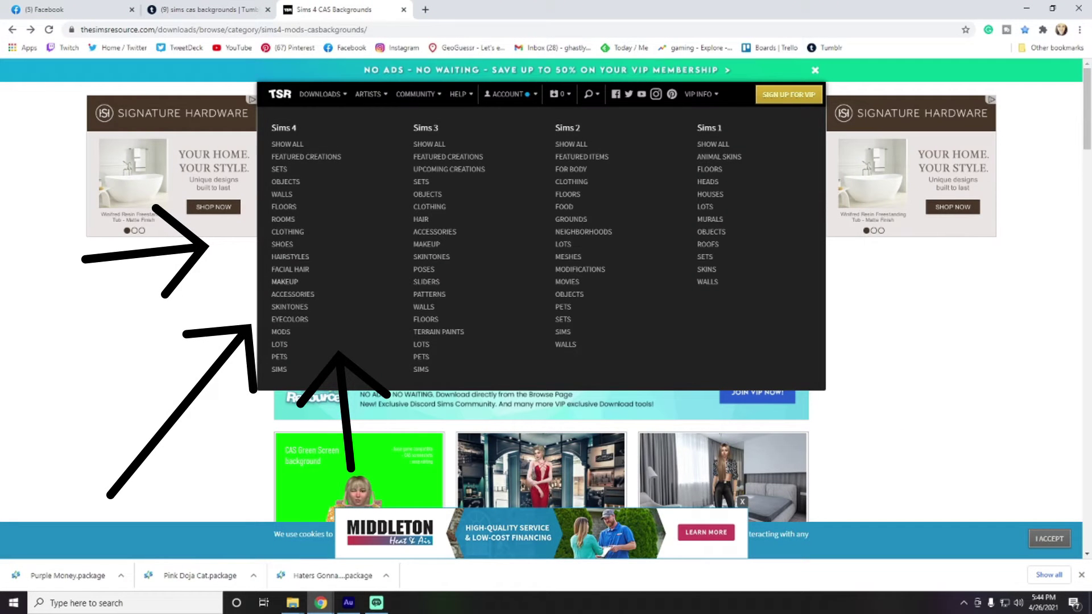
left_click(281, 332)
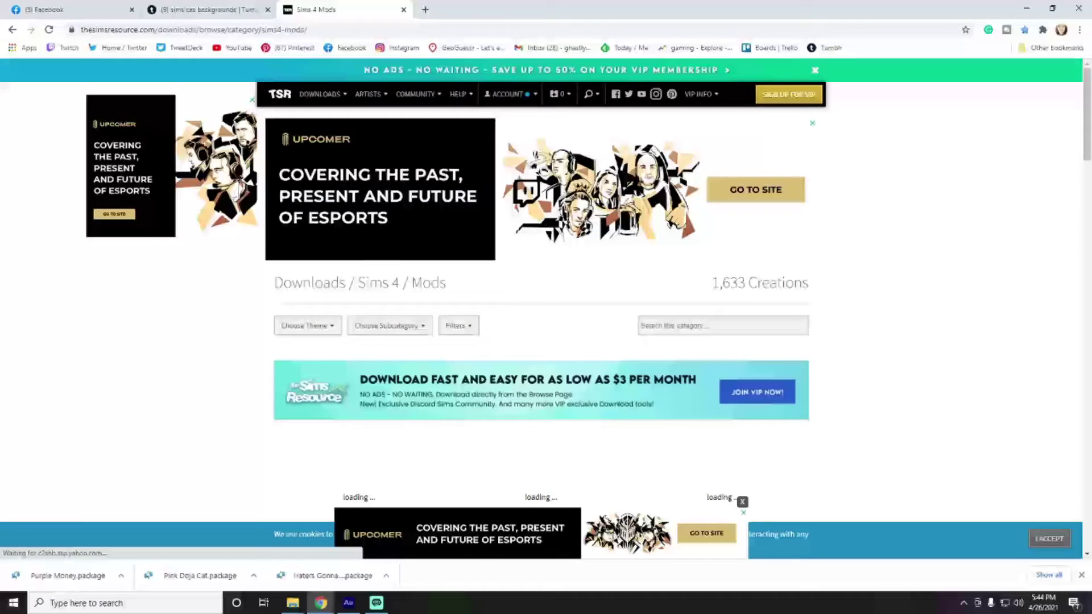
mouse_move(390, 326)
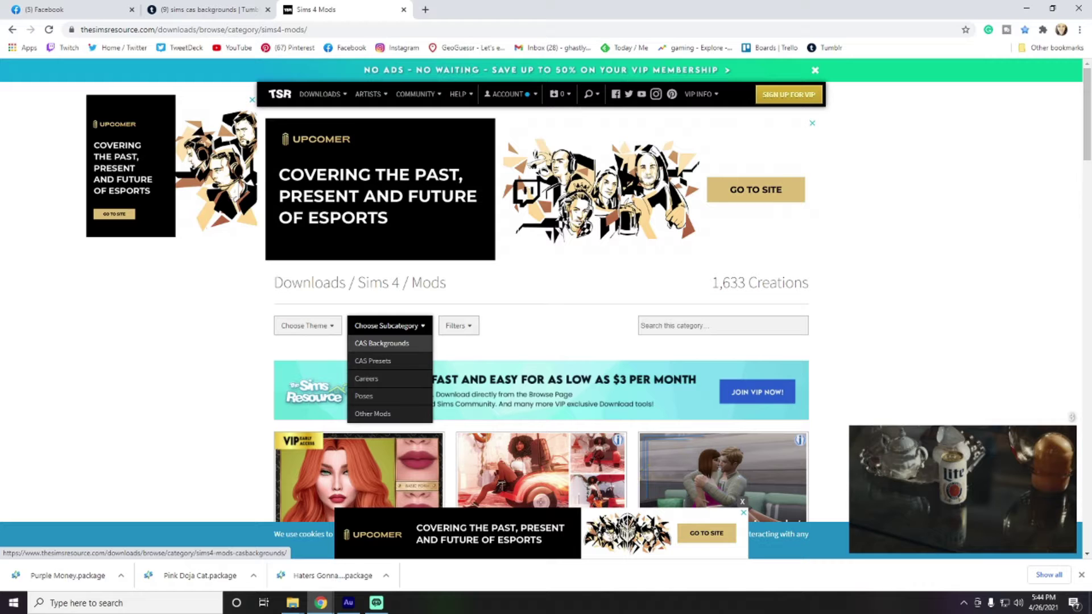
left_click(382, 343)
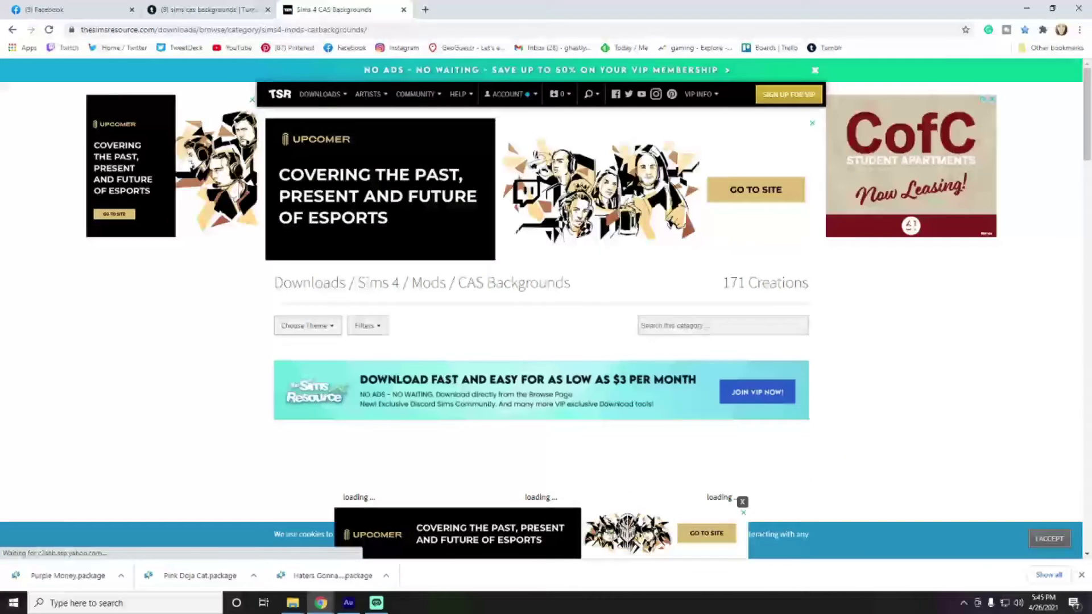
Step: Browse the CAS Backgrounds listing and open the Attic Room CAS Background page
scroll(540, 376, "down", 2)
scroll(791, 411, "down", 8)
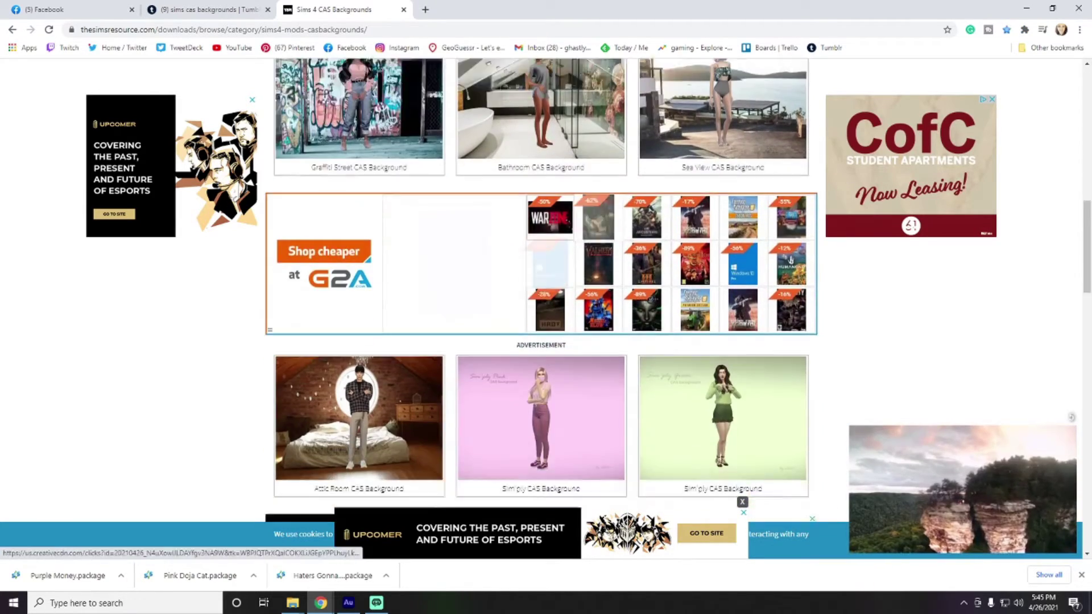
scroll(295, 500, "down", 3)
scroll(295, 499, "down", 4)
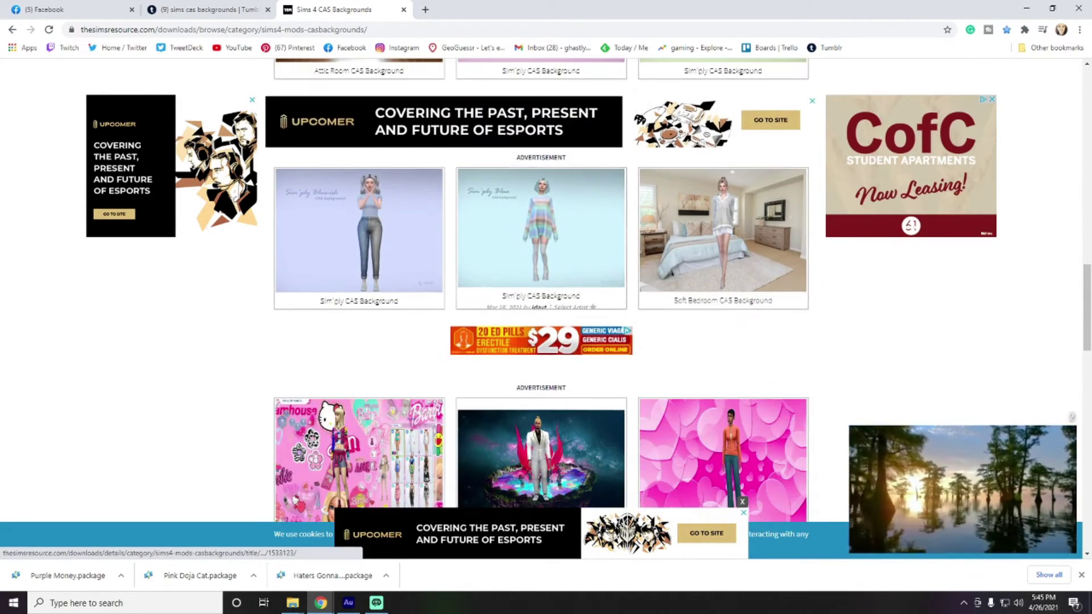
scroll(295, 500, "up", 4)
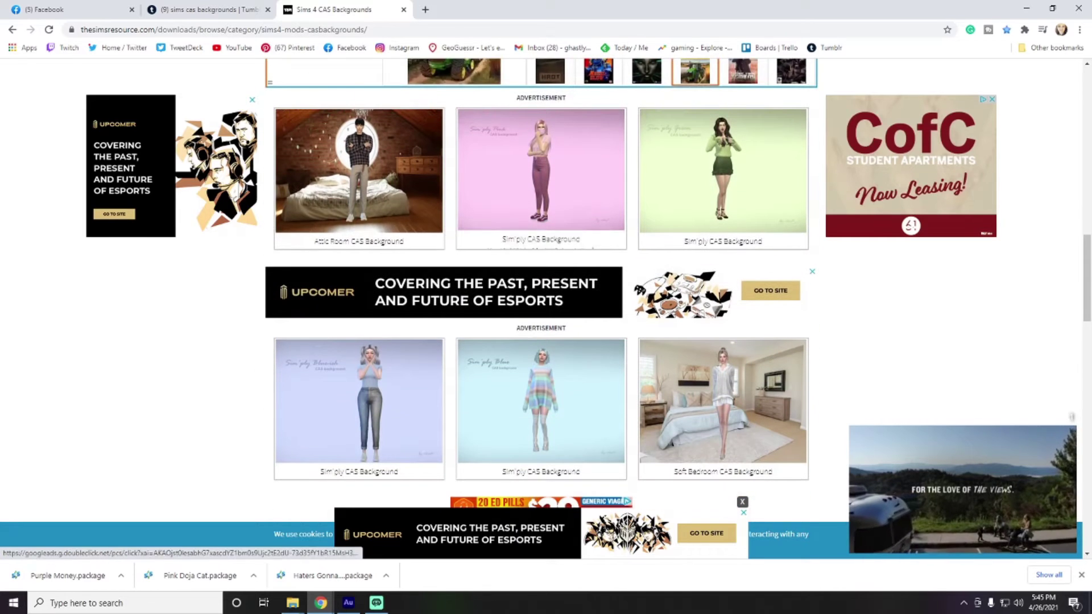
left_click(359, 165)
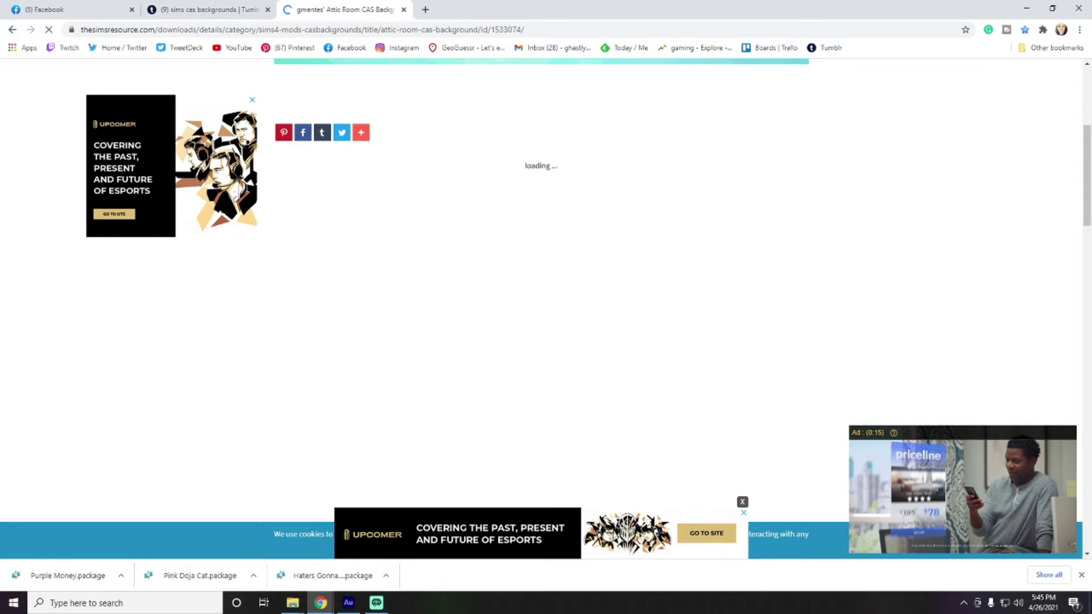
Step: Download the Attic Room CAS Background with the site's own download option, avoiding the Continue advertisement
scroll(540, 284, "down", 10)
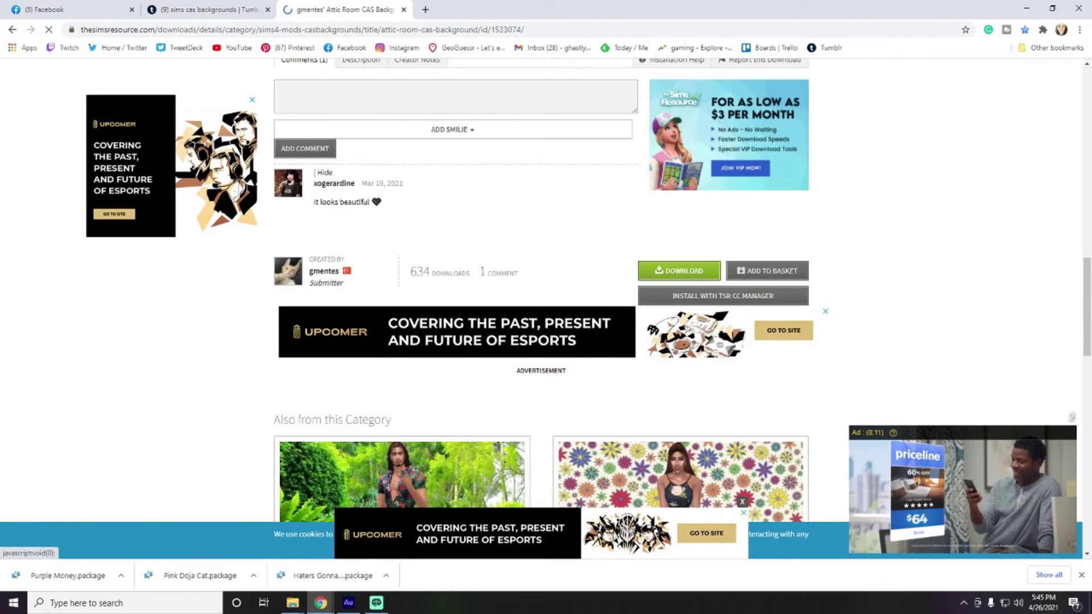
scroll(540, 285, "up", 5)
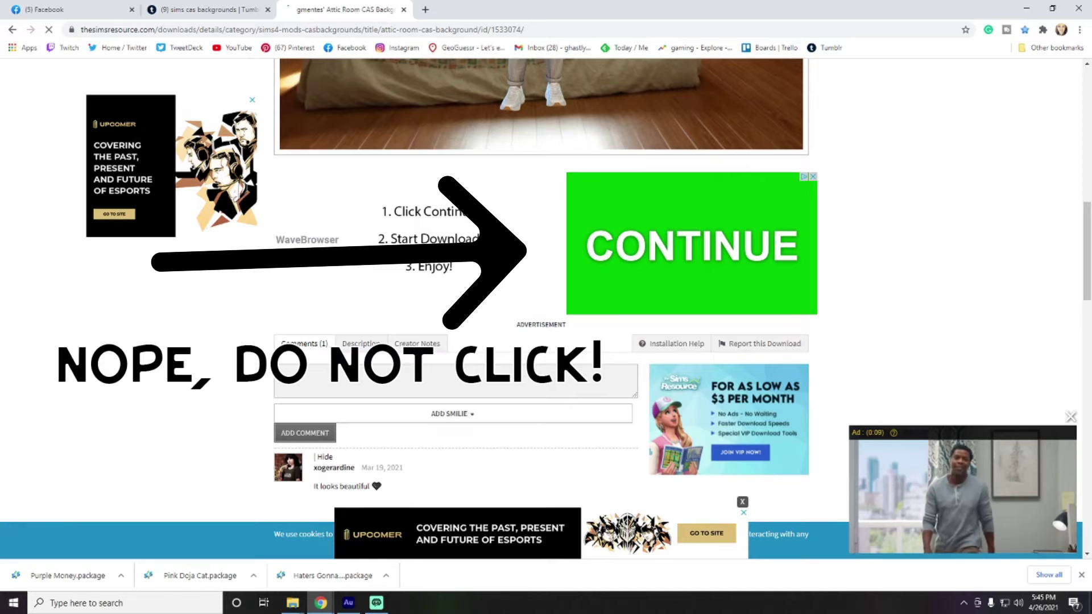
scroll(541, 285, "up", 3)
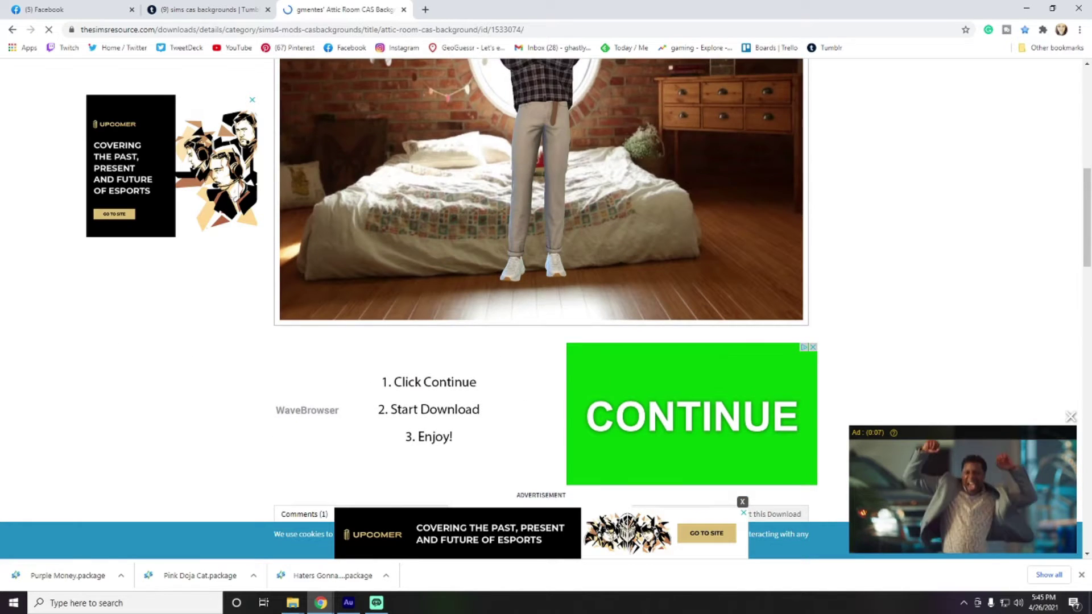
scroll(541, 285, "down", 2)
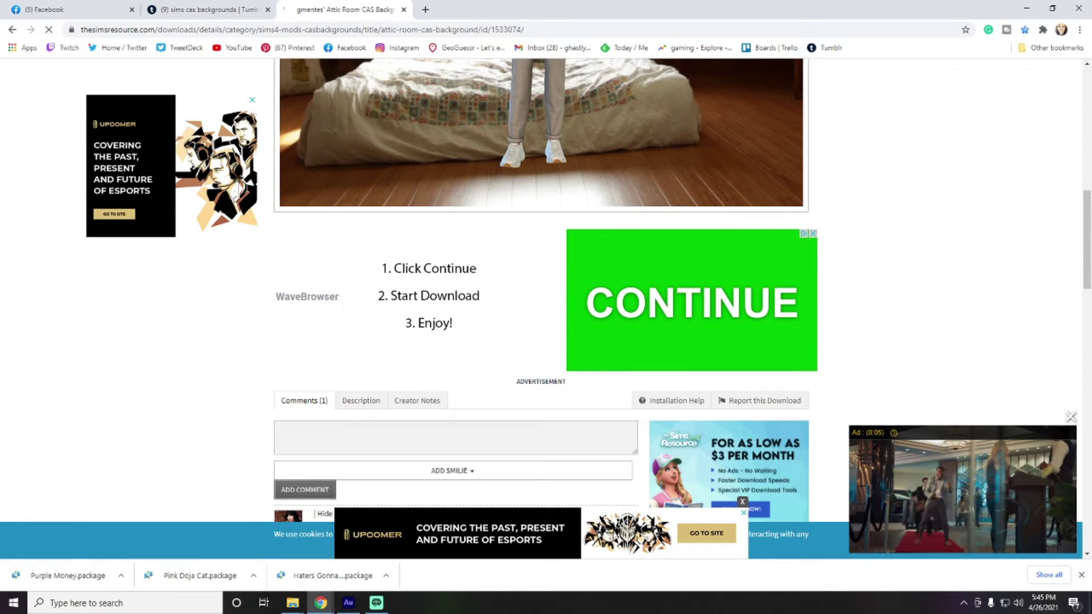
scroll(540, 285, "down", 2)
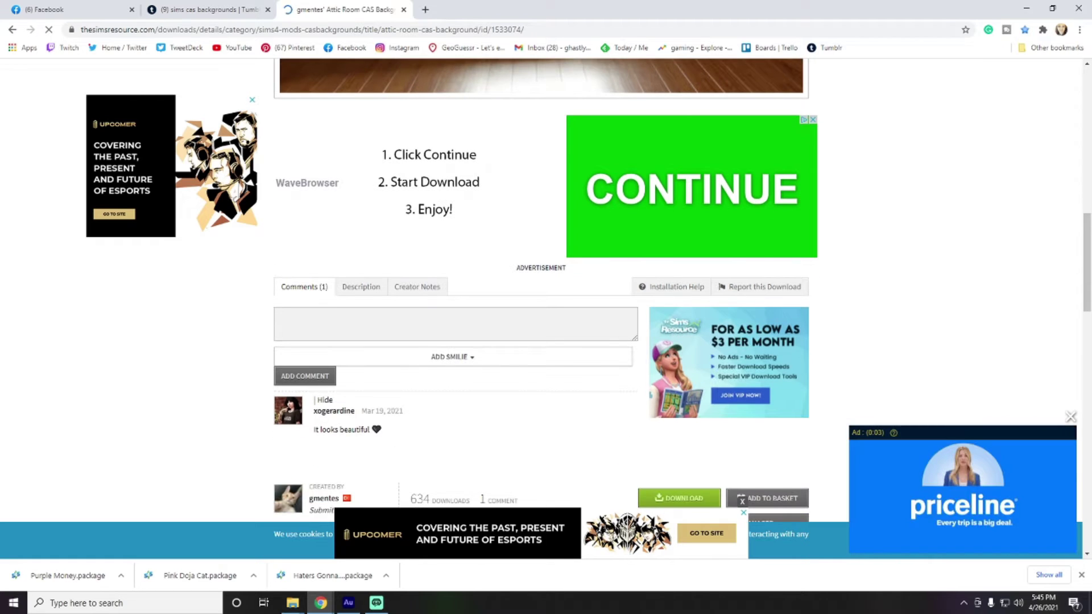
scroll(541, 285, "down", 2)
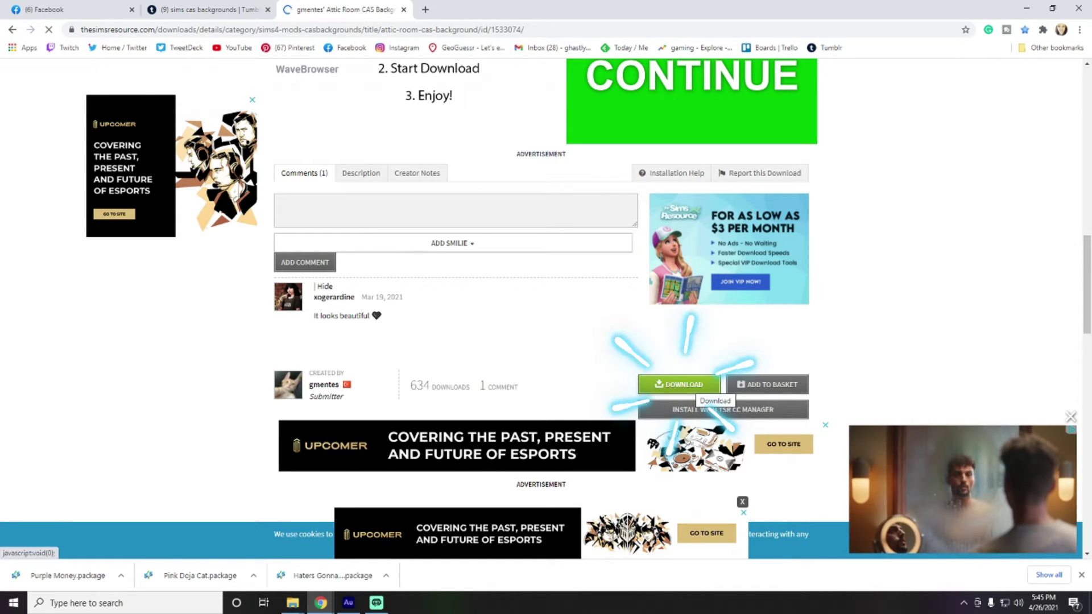
left_click(691, 386)
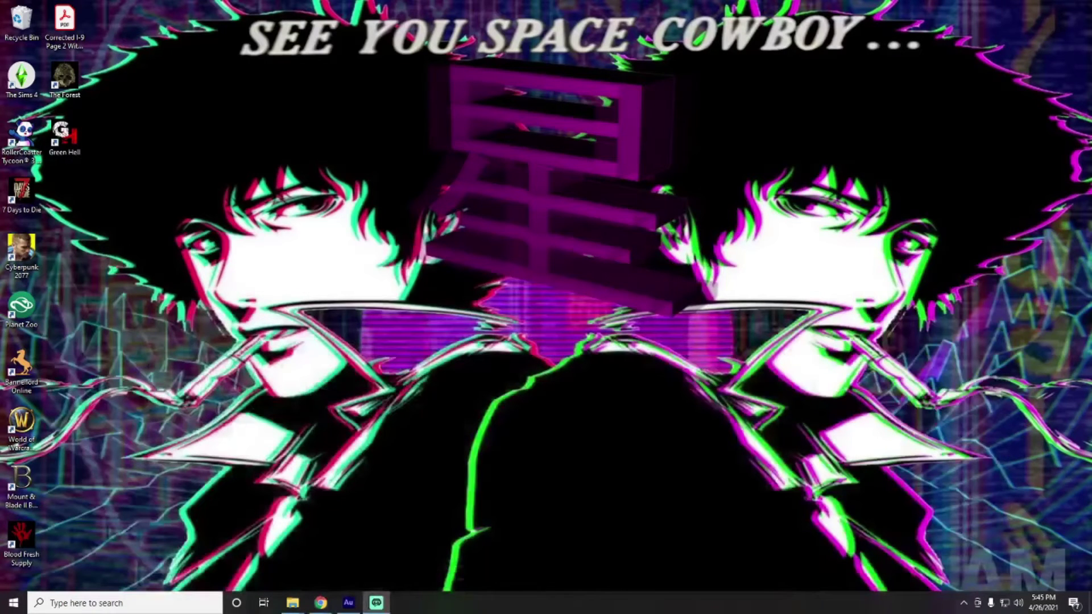
Step: Snap the Downloads folder window to one half of the desktop and bring up the Documents > Electronic Arts > The Sims 4 folder window
mouse_move(293, 603)
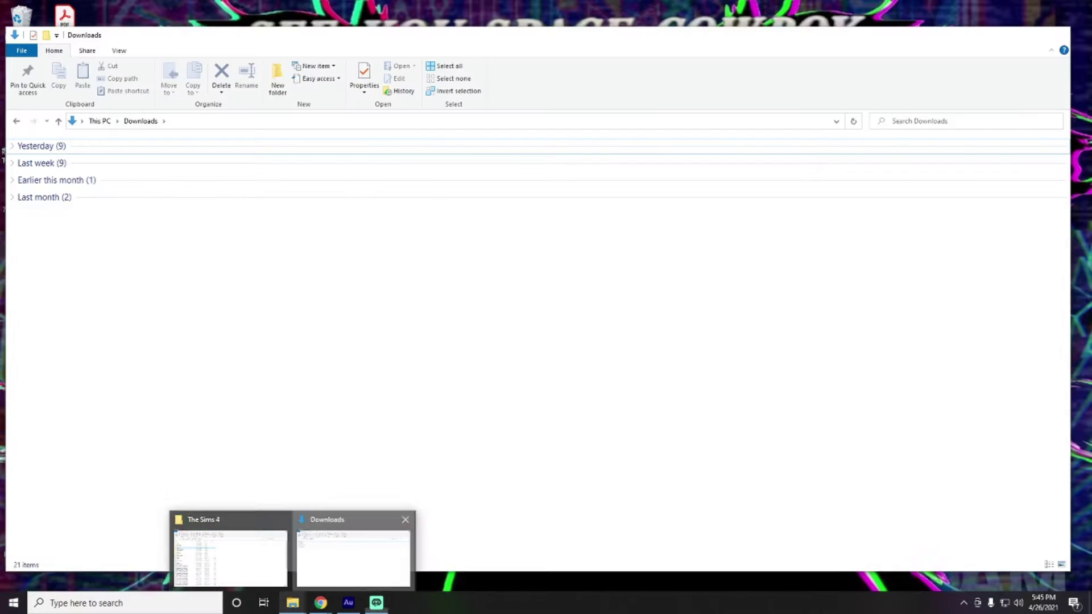
left_click(354, 558)
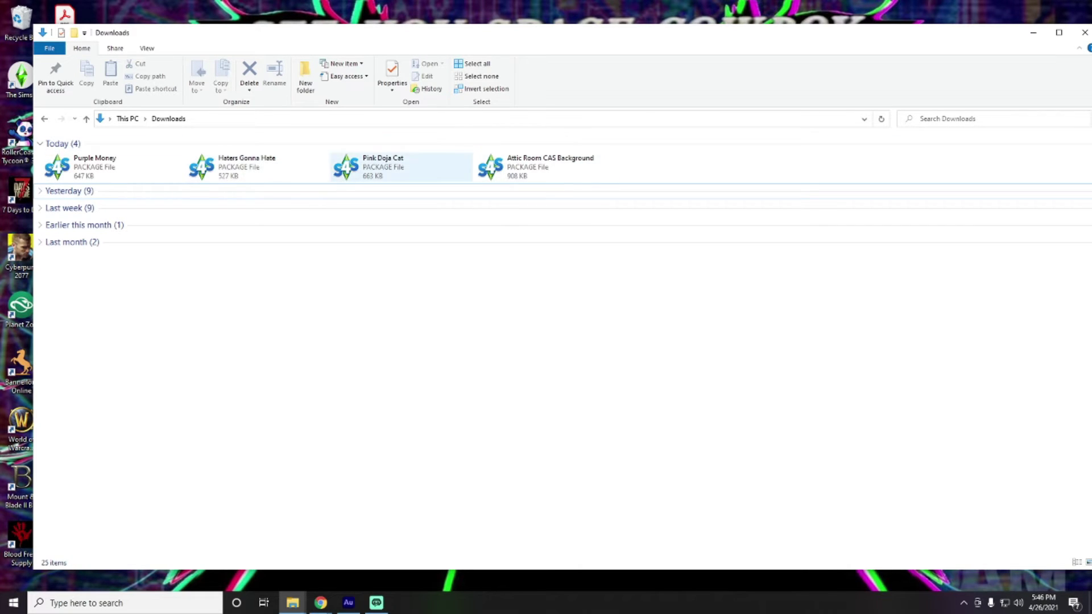
key("super+Right")
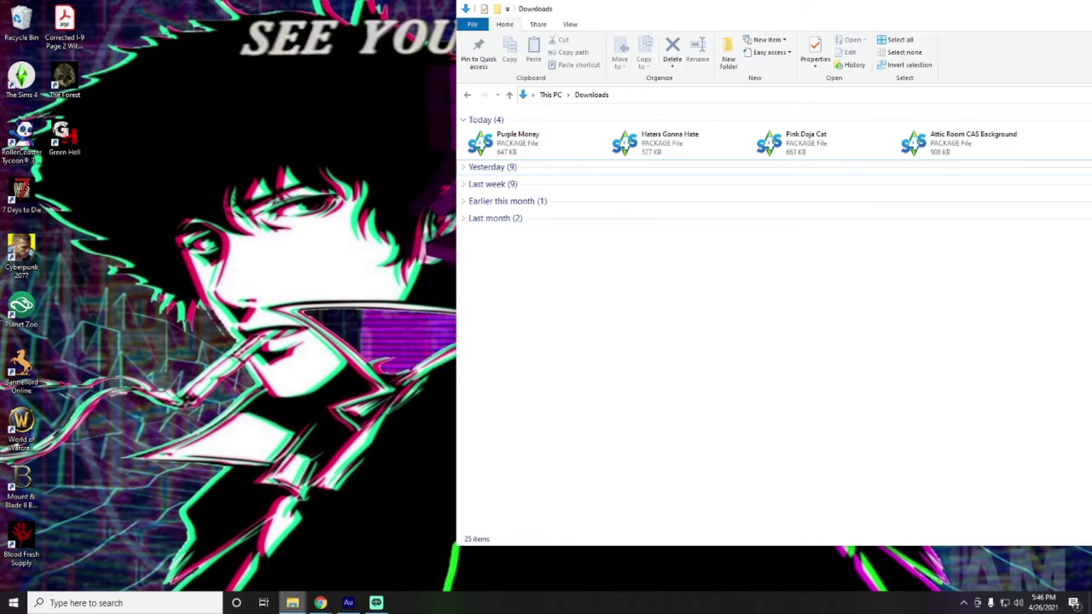
mouse_move(292, 603)
left_click(230, 554)
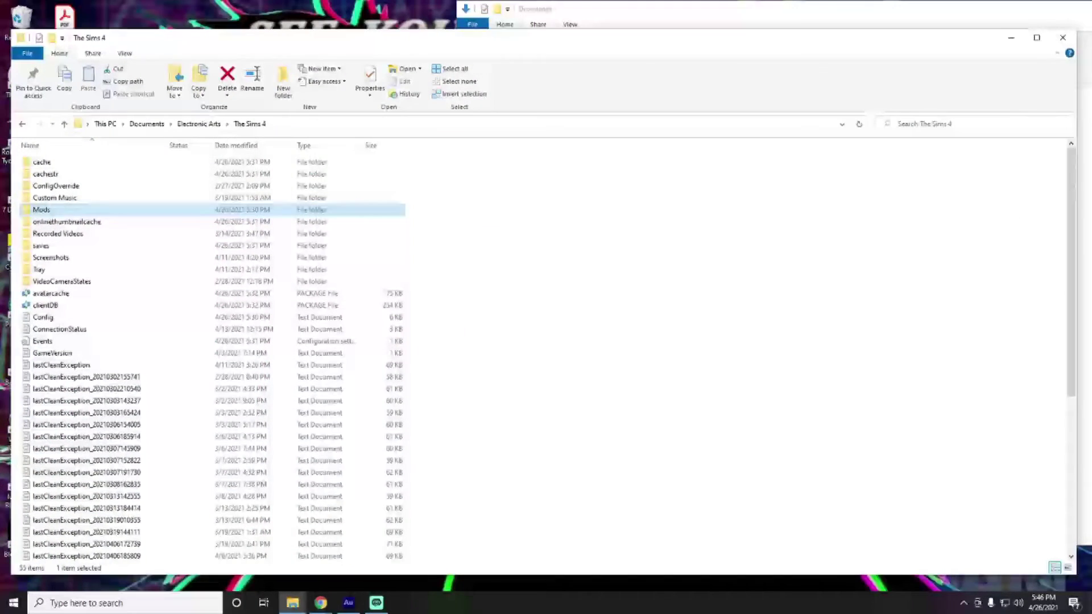
mouse_move(341, 44)
left_mouse_down()
mouse_move(385, 36)
mouse_move(325, 29)
mouse_move(380, 33)
mouse_move(352, 32)
left_mouse_up()
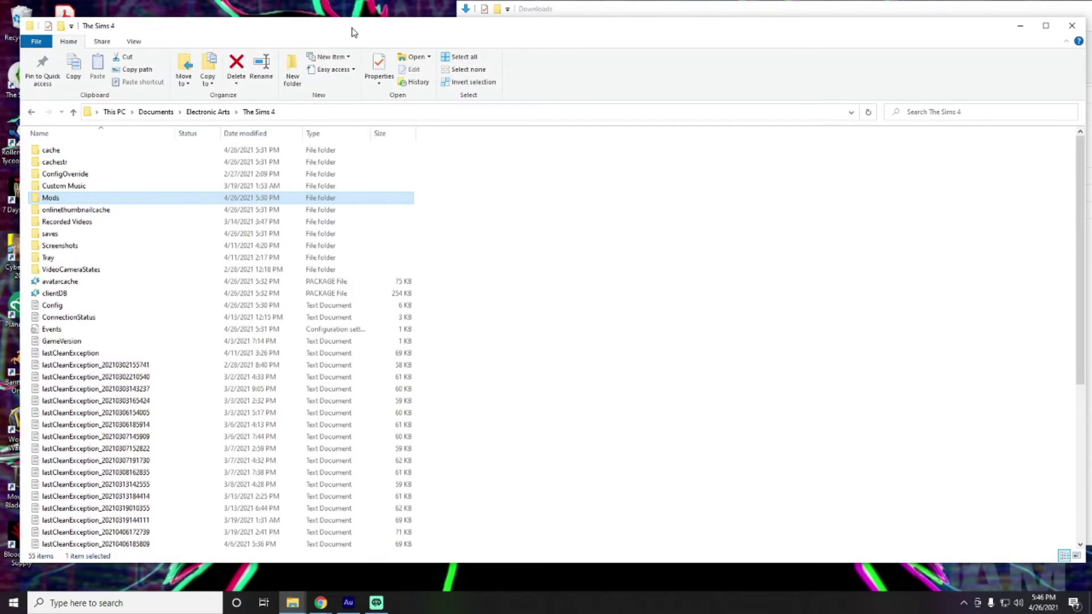
left_click_drag(452, 30, 439, 36)
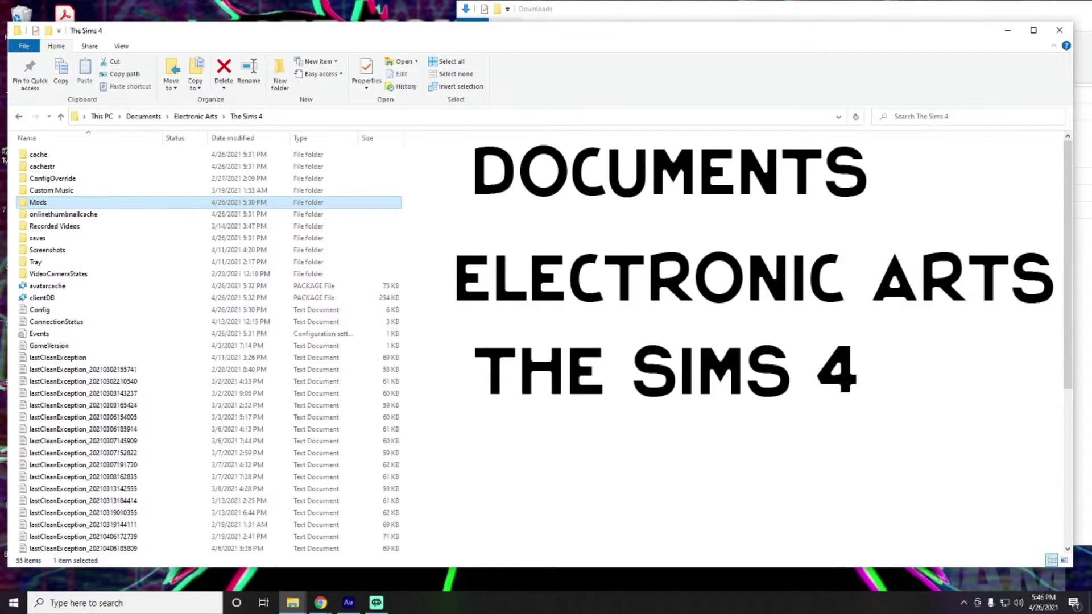
Step: Move the Haters Gonna Hate package from Downloads into the Mods folder inside The Sims 4 folder
key("F2")
key("alt+Tab")
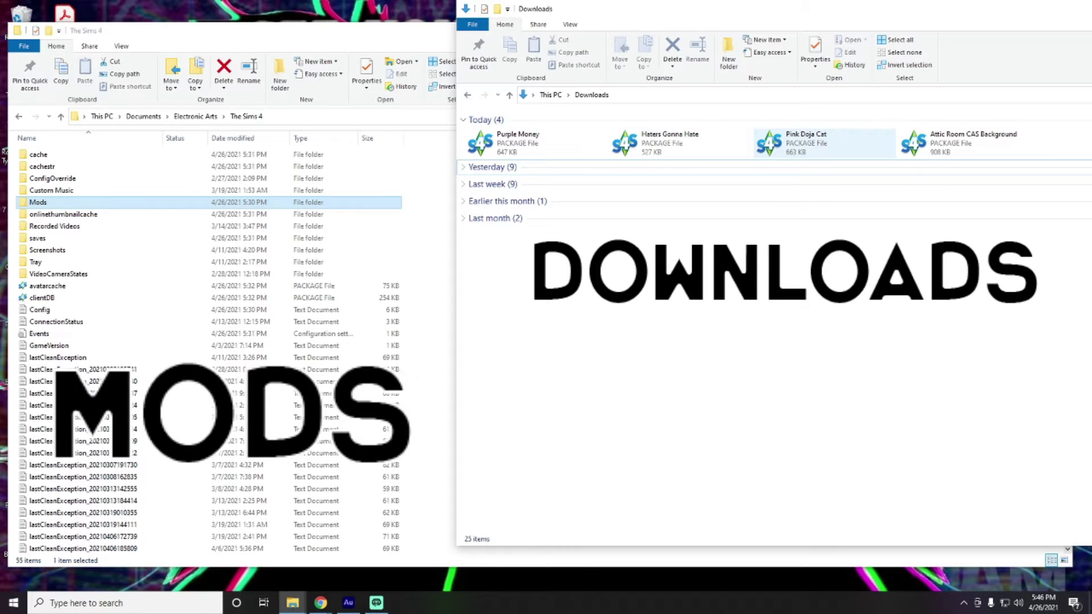
left_click_drag(629, 145, 79, 202)
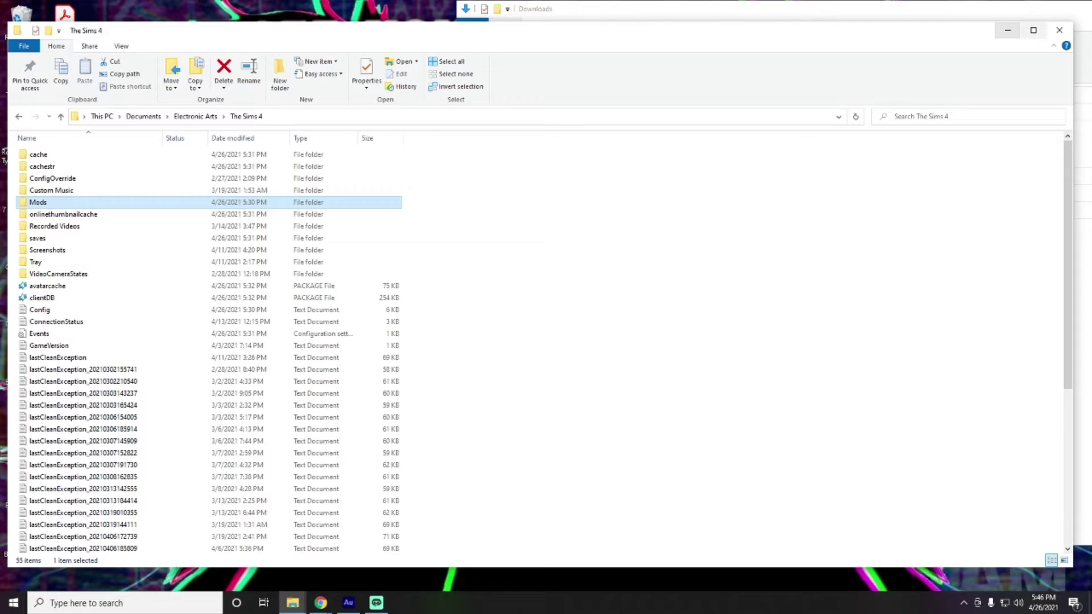
Step: Minimise the folder window, switch to The Sims 4 and open the household details at 21 Chic Street Apartments
left_click(1008, 30)
key("super+Down")
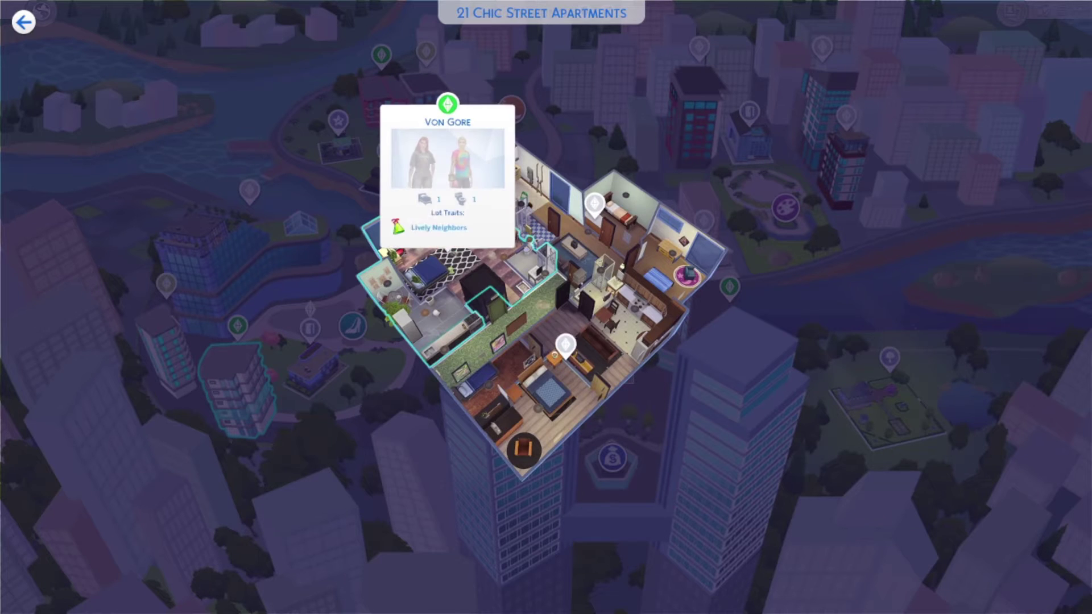
left_click(961, 601)
left_click(925, 600)
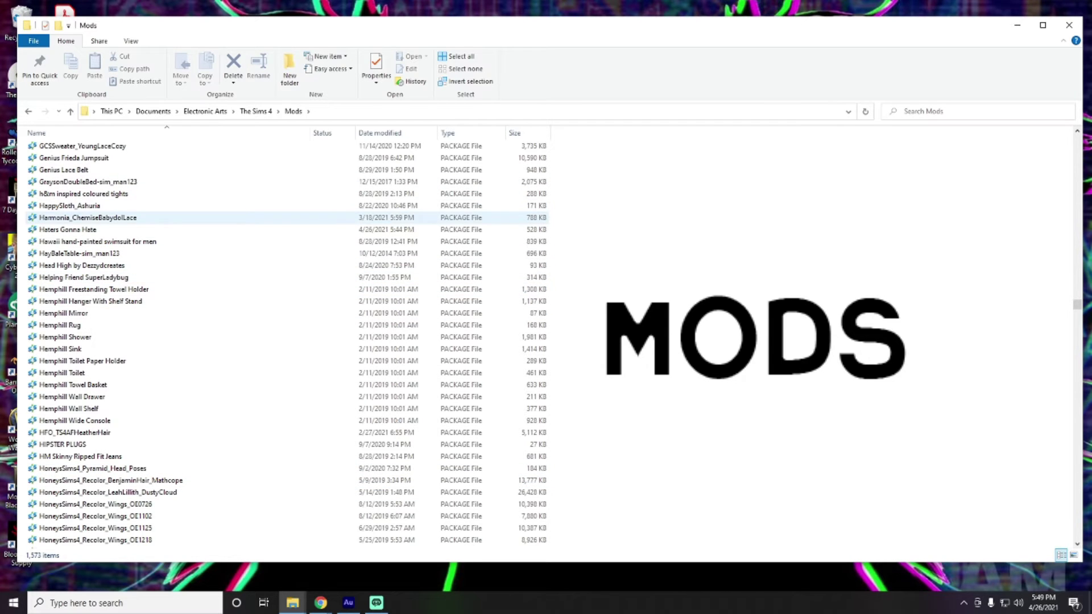
Step: Move the Haters Gonna Hate package out of the Mods folder onto the desktop and minimise the Mods window
left_click_drag(497, 28, 469, 129)
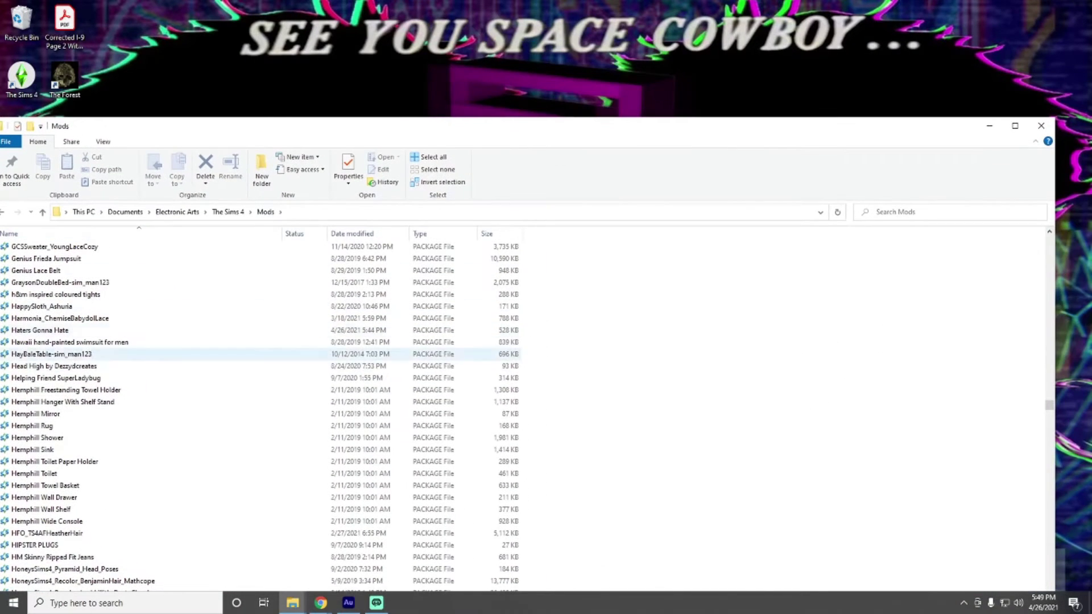
left_click_drag(36, 331, 463, 74)
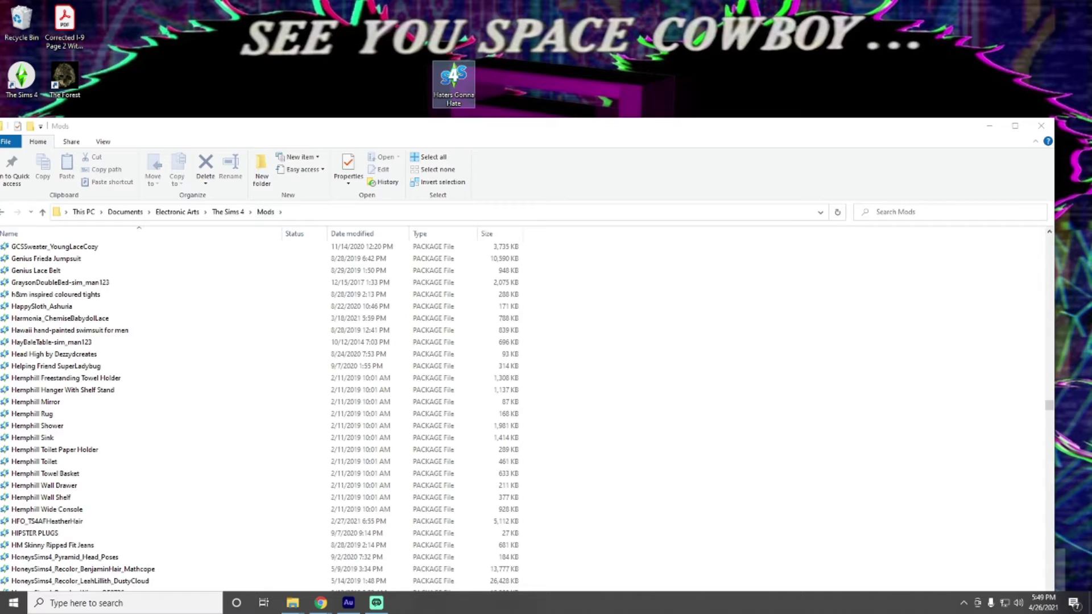
left_click_drag(463, 126, 432, 146)
left_click(958, 144)
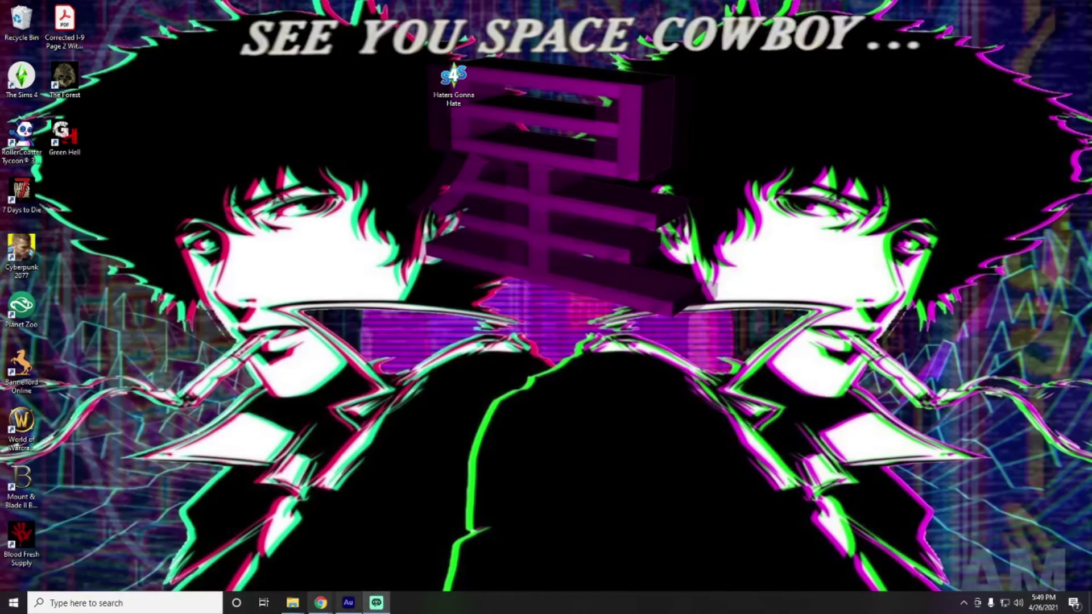
Step: Move the Attic Room CAS Background package from Downloads into the Sims 4 Mods folder and close both folder windows
left_click(292, 603)
left_click(344, 560)
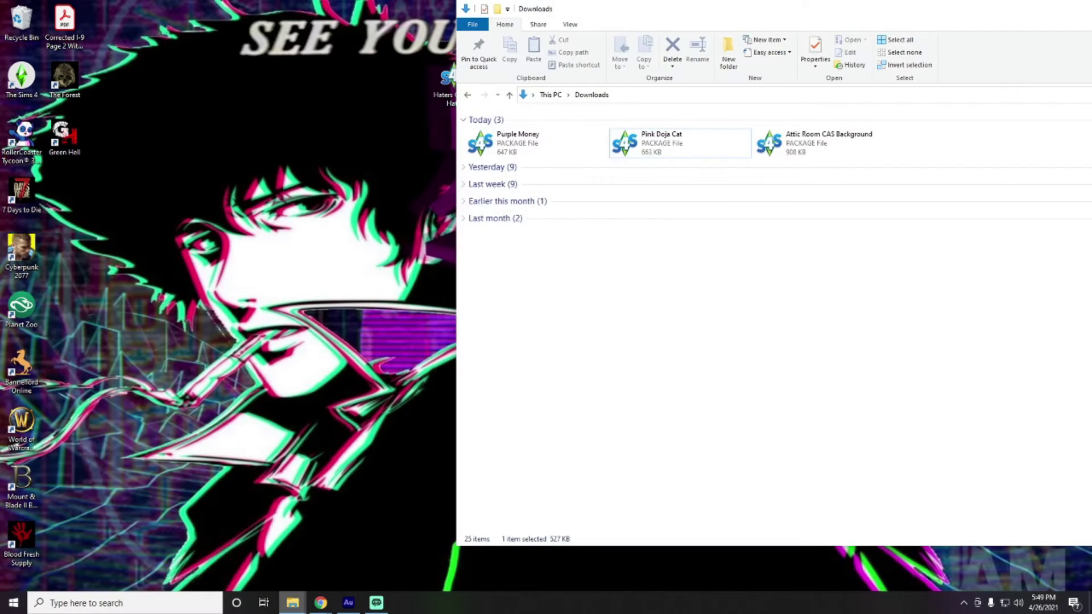
left_click(293, 603)
left_click(238, 553)
left_click(700, 9)
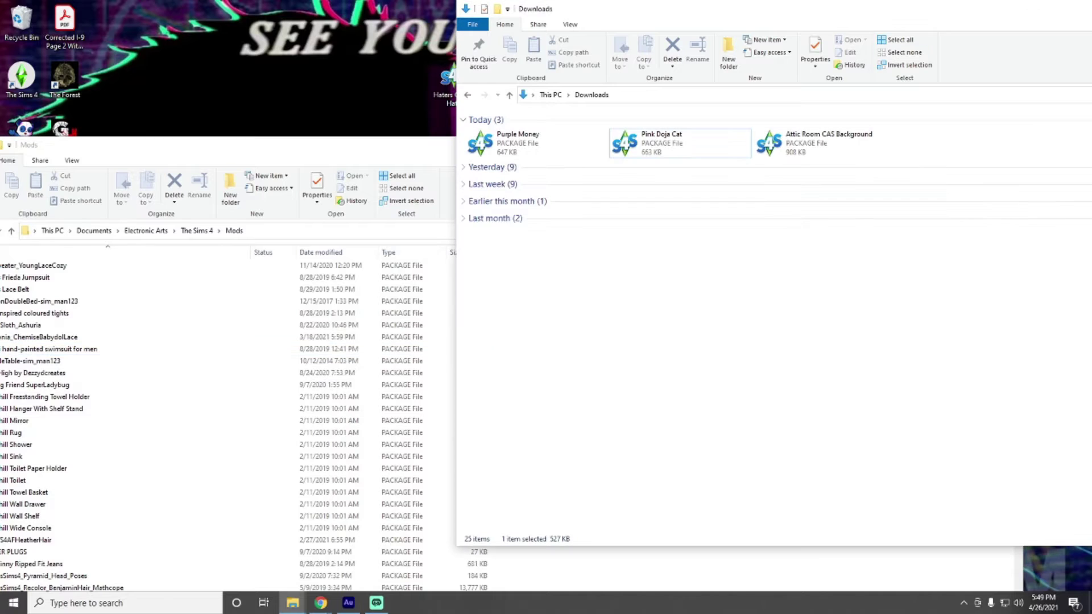
left_click_drag(772, 142, 789, 156)
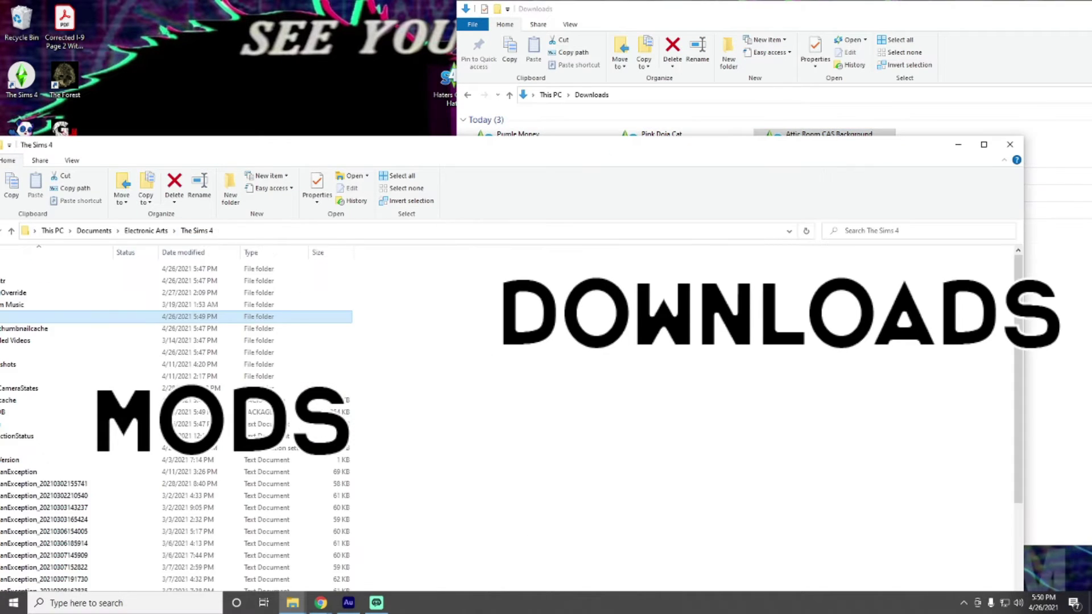
left_click_drag(391, 152, 329, 148)
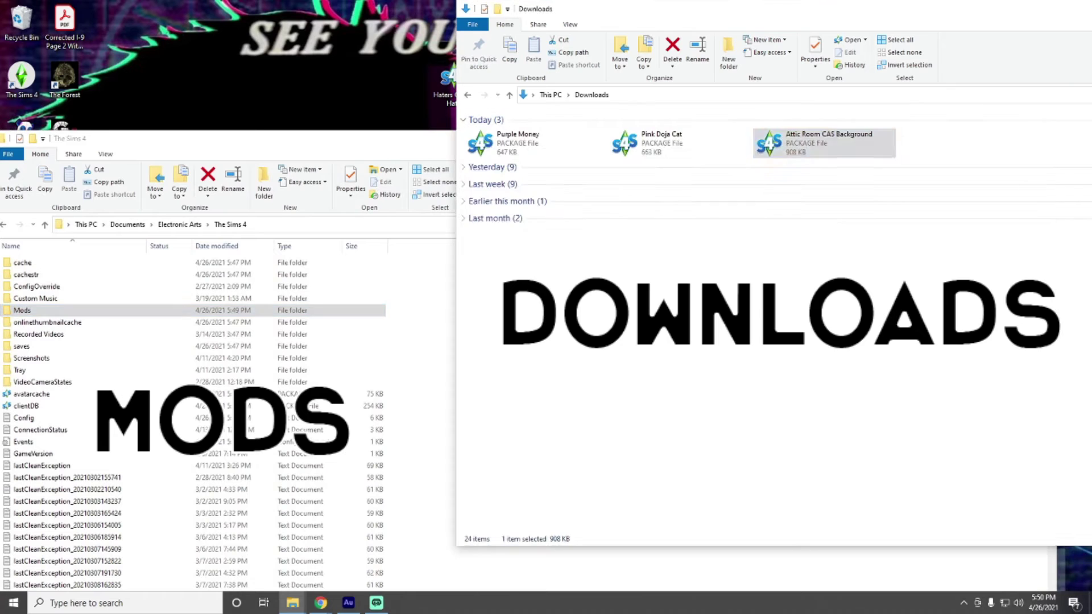
left_click_drag(772, 143, 46, 312)
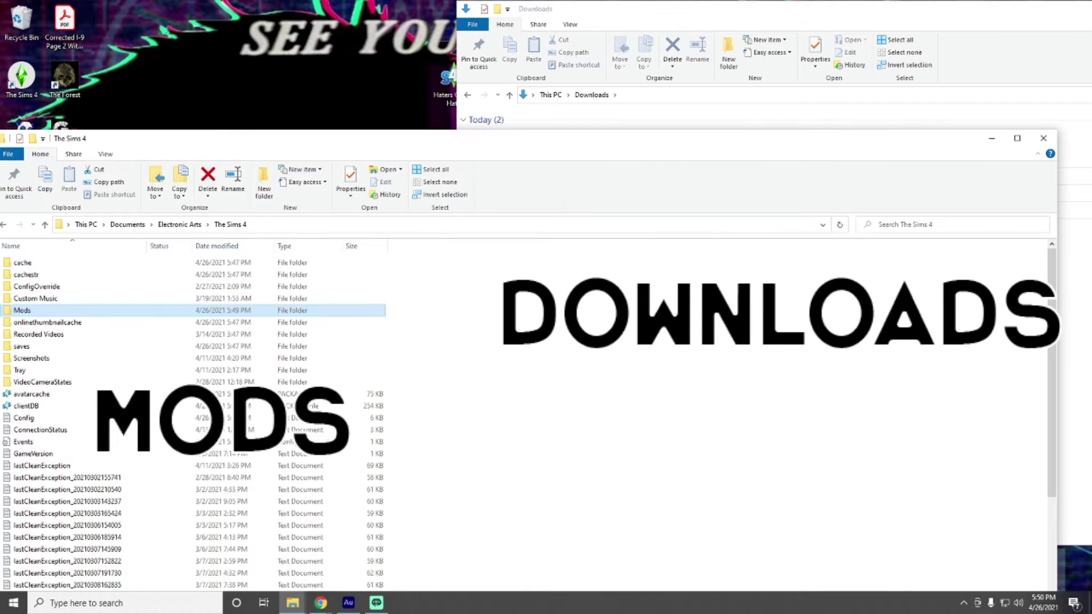
key("alt+Tab")
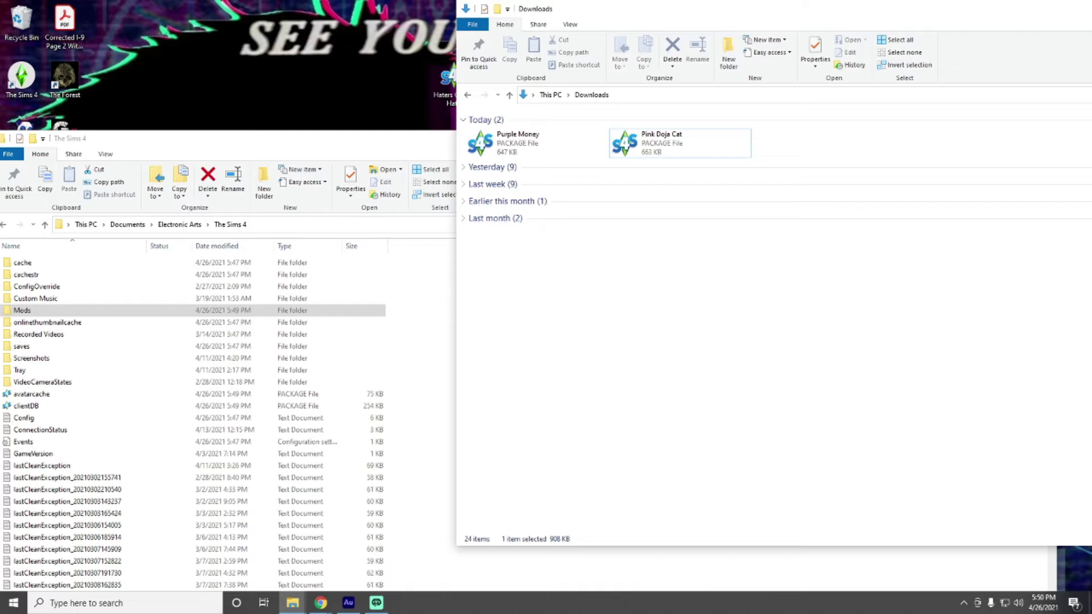
key("alt+F4")
left_click(1044, 138)
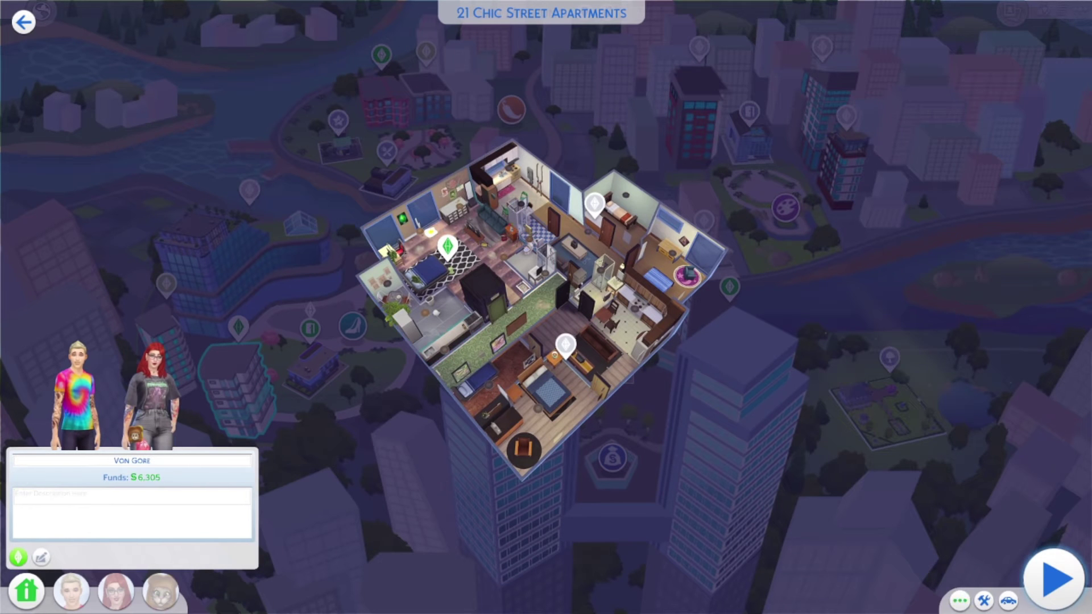
Step: In The Sims 4, open the 21 Chic Street Apartments household for editing in Create a Sim and check the background behind the Sim
left_click(960, 600)
left_click(925, 600)
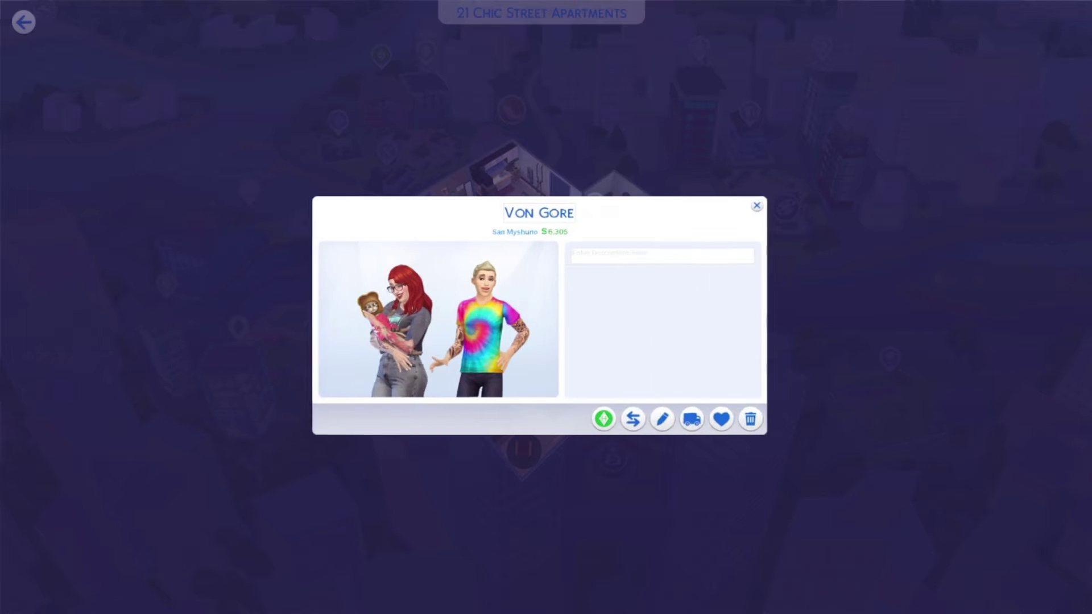
left_click(657, 420)
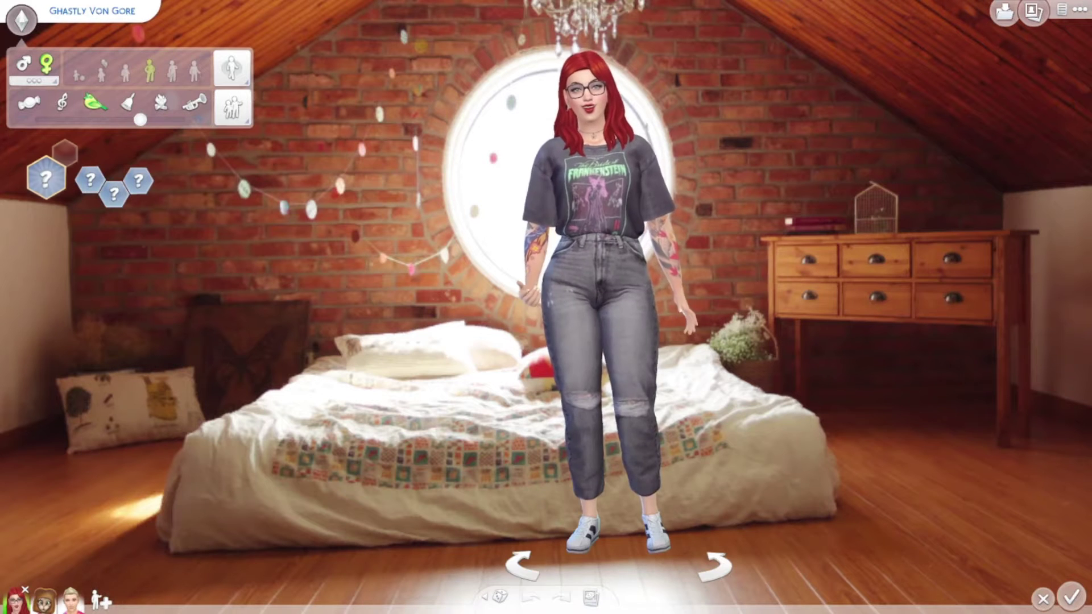
left_click_drag(876, 481, 788, 482)
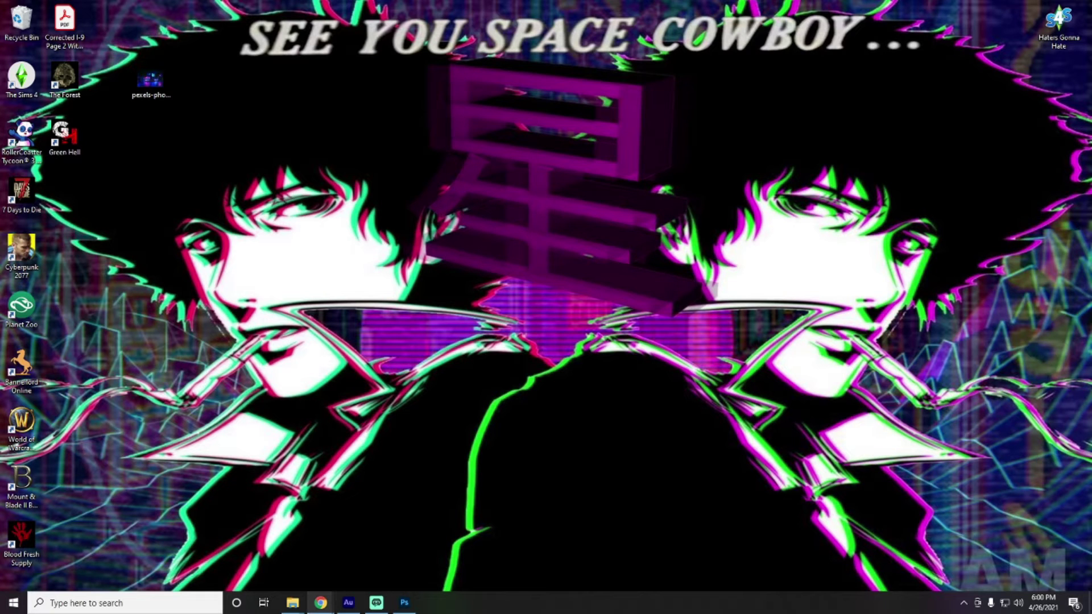
Step: Switch to Chrome and look over the Windows and Mac downloads on the Sims 4 Studio Open Beta Version page
mouse_move(321, 602)
left_click(382, 552)
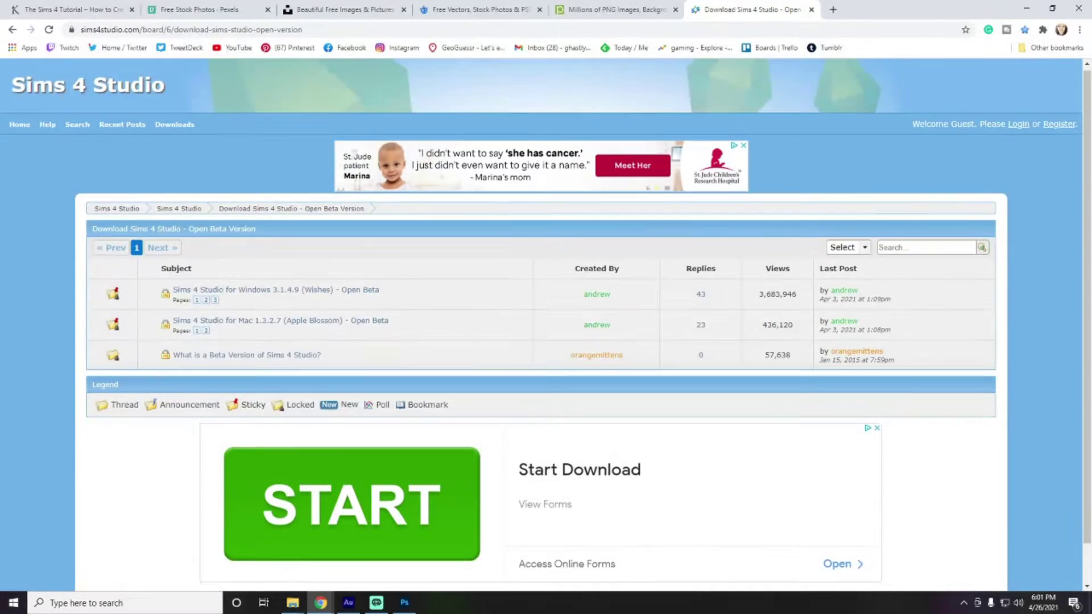
scroll(546, 325, "down", 1)
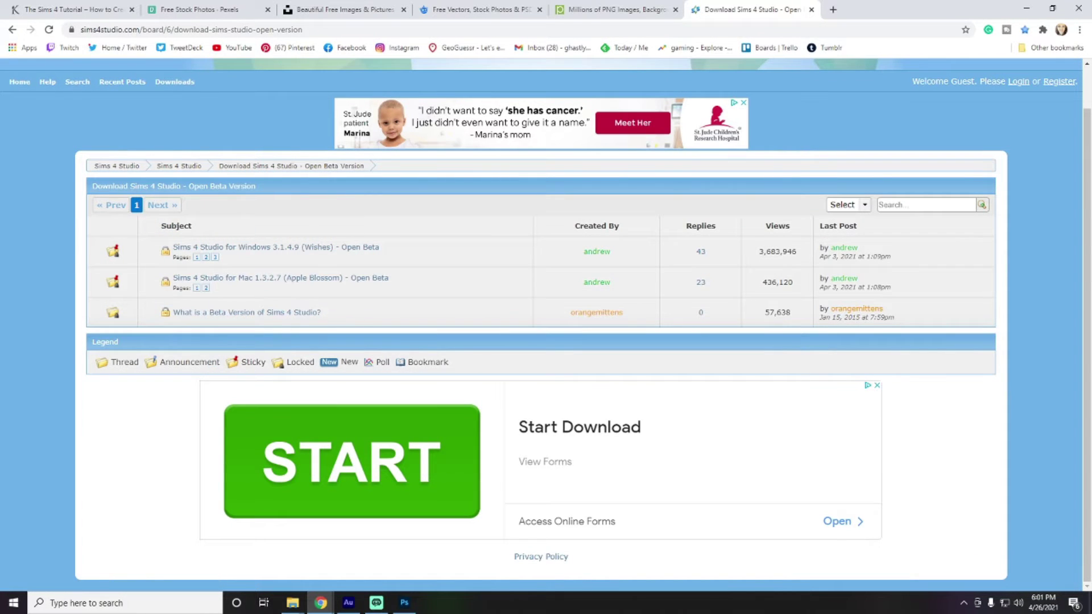
Step: Download the CAS background templates archive from the Katverse tutorial page and close the archive's window
left_click(73, 9)
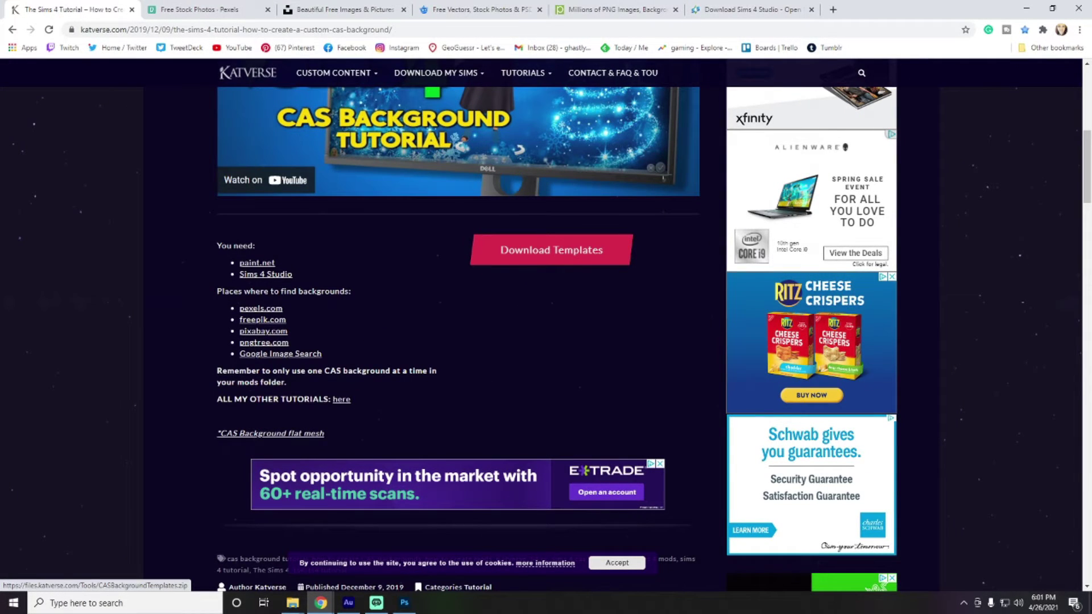
left_click(551, 250)
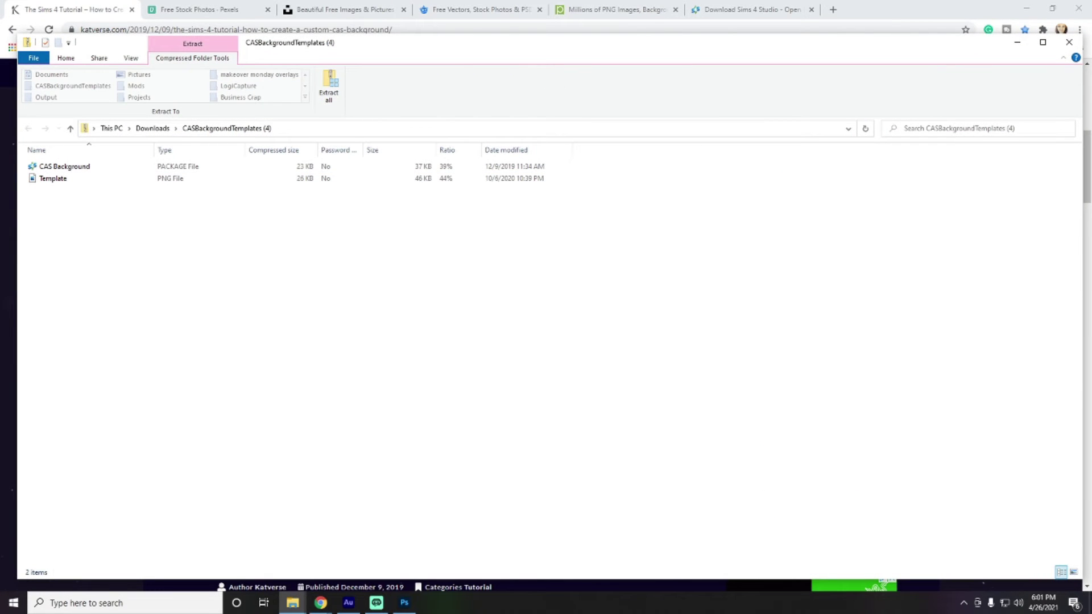
left_click(1069, 43)
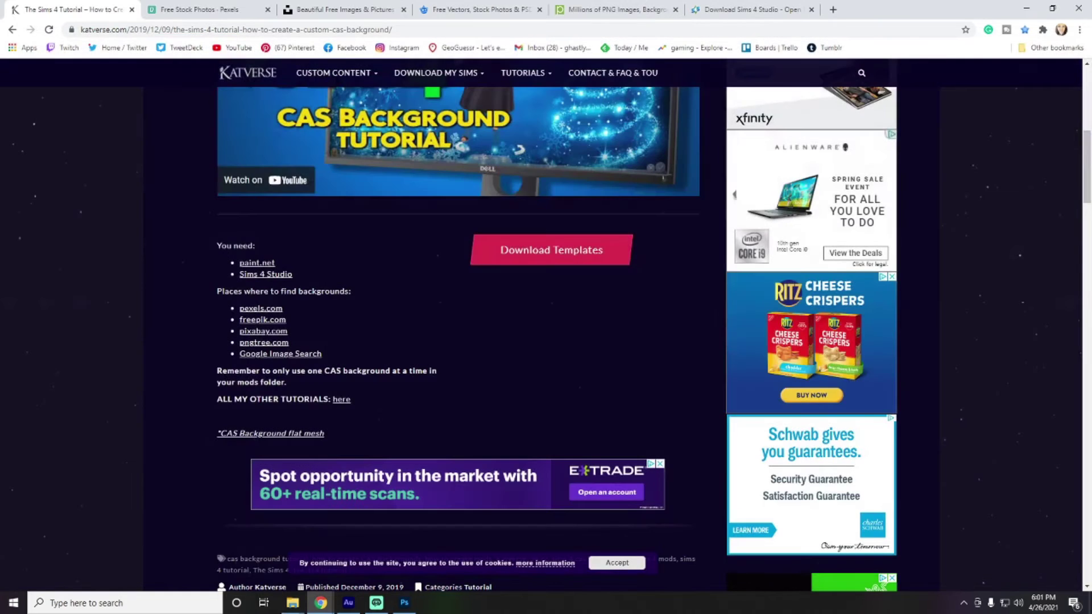
Step: Open the extracted CASBackgroundTemplates (2) folder and open its Template image in Photoshop
mouse_move(292, 603)
left_click(353, 549)
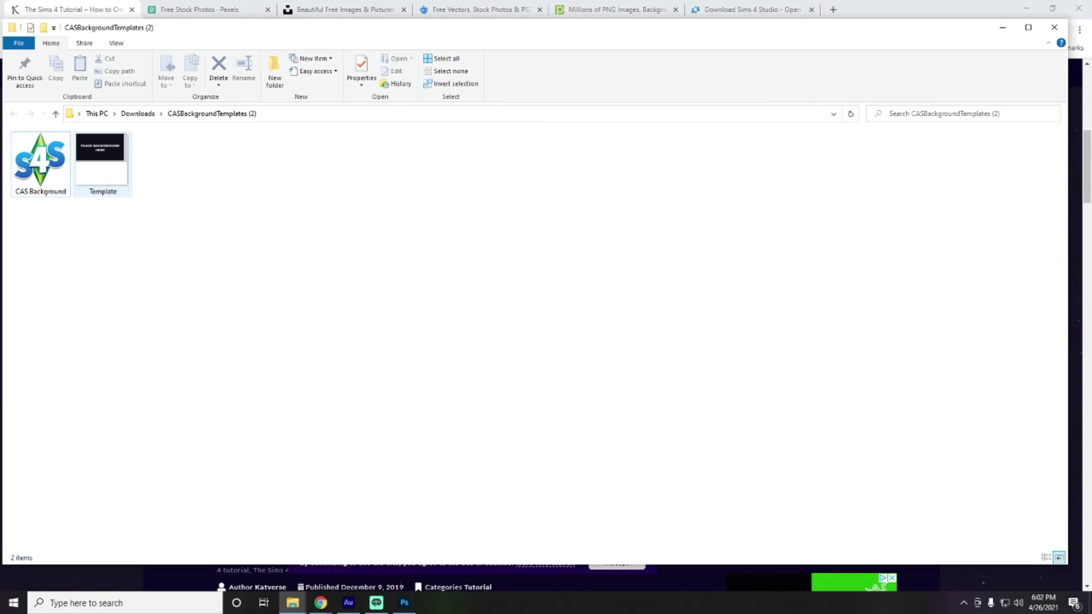
double_click(100, 162)
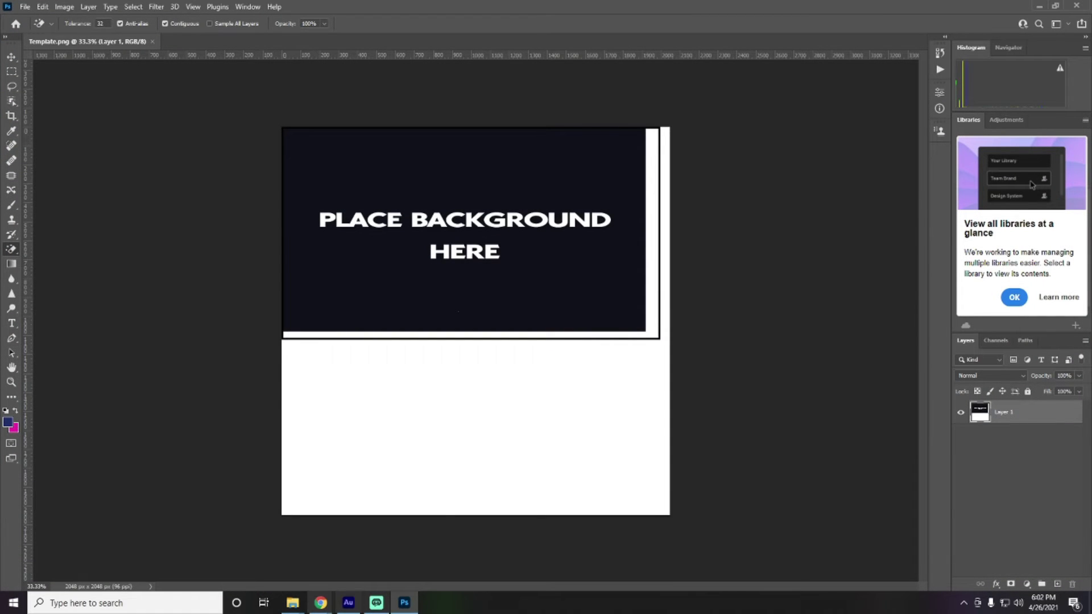
Step: In File Explorer, choose to open the CAS Background package with another app and start browsing this PC for the program
mouse_move(321, 603)
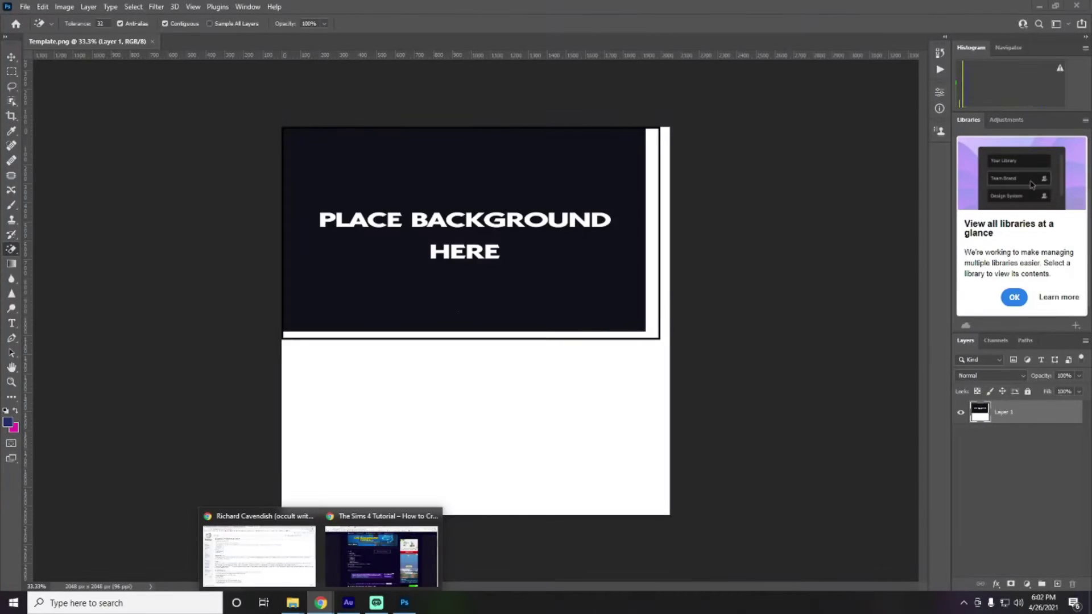
left_click(292, 603)
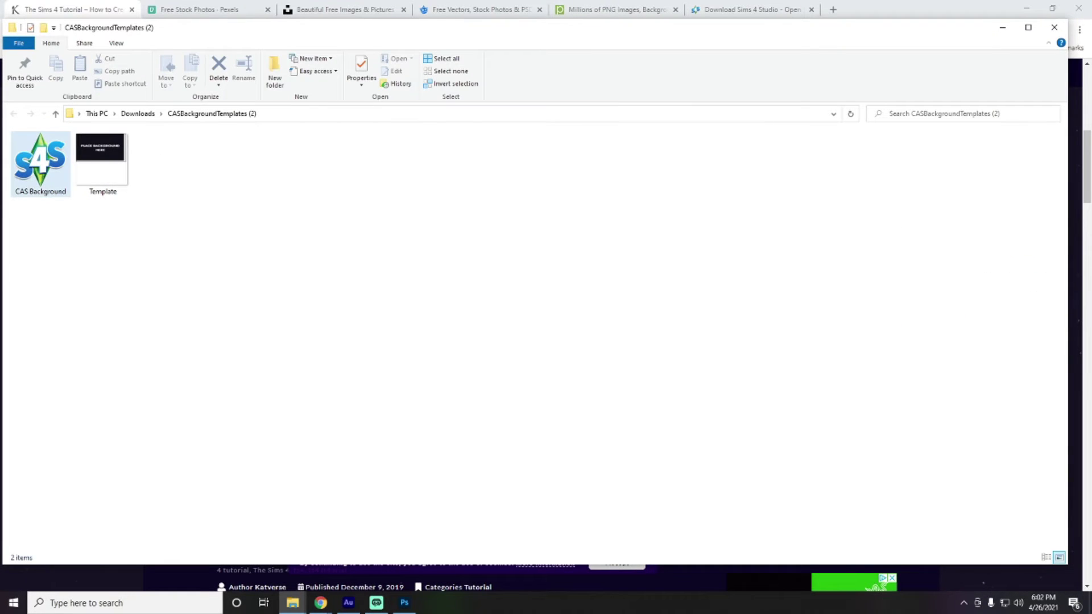
right_click(48, 152)
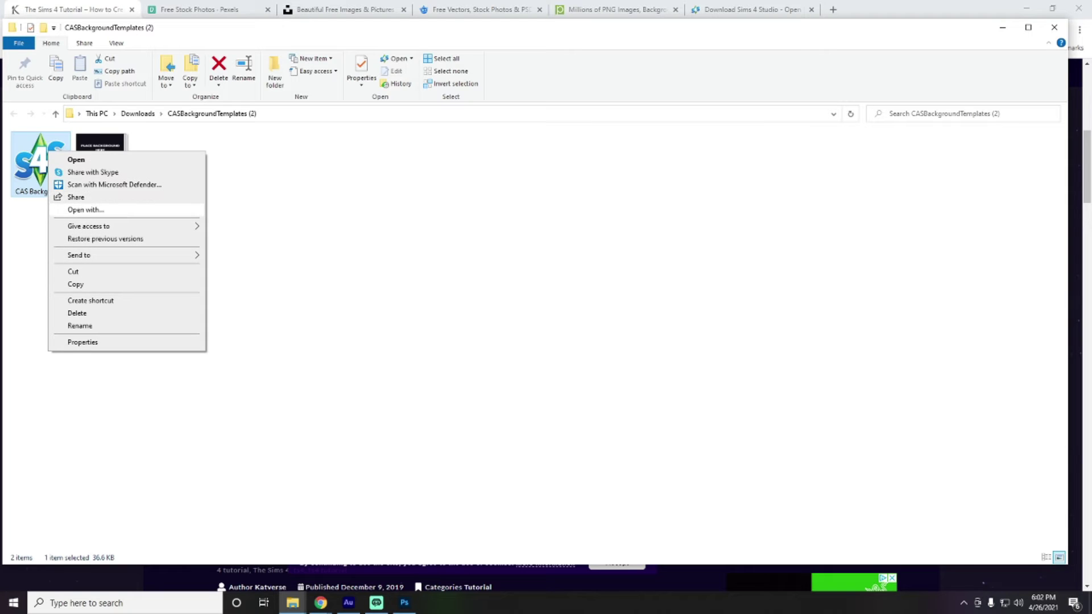
left_click(85, 210)
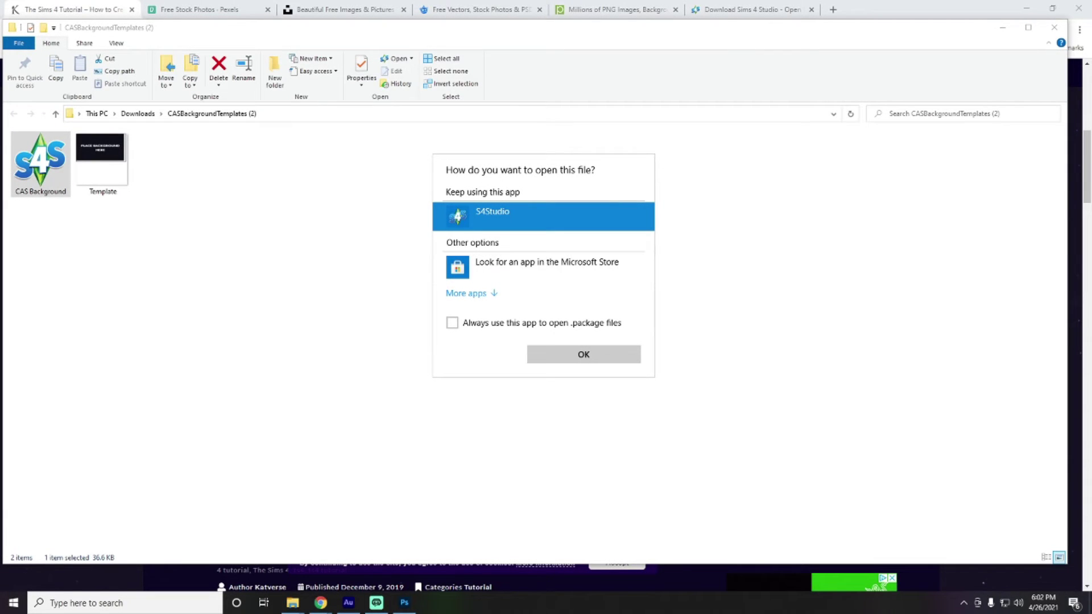
left_click(471, 294)
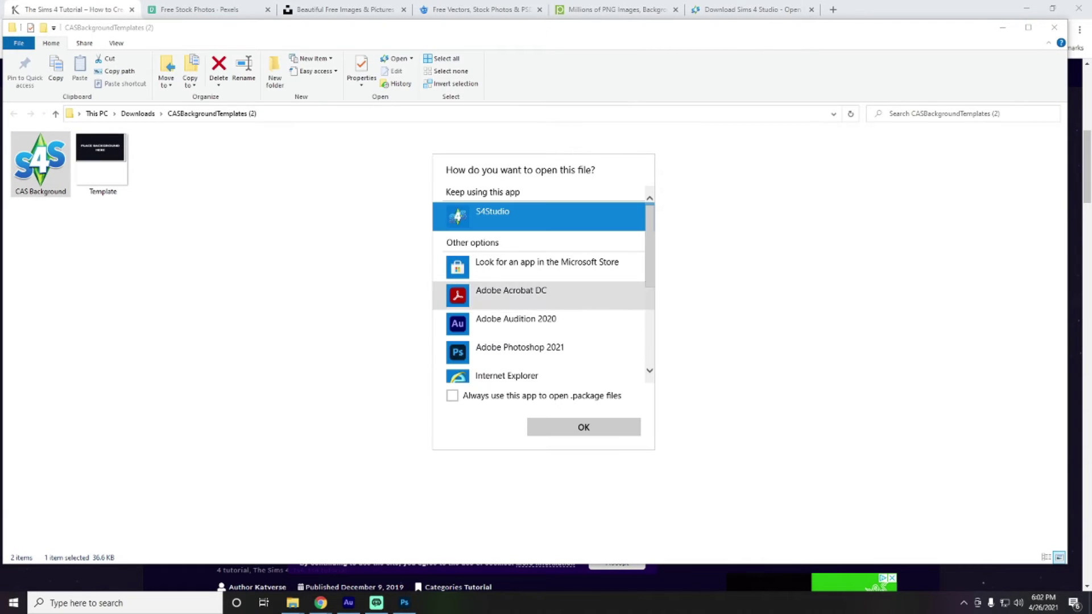
scroll(477, 307, "down", 4)
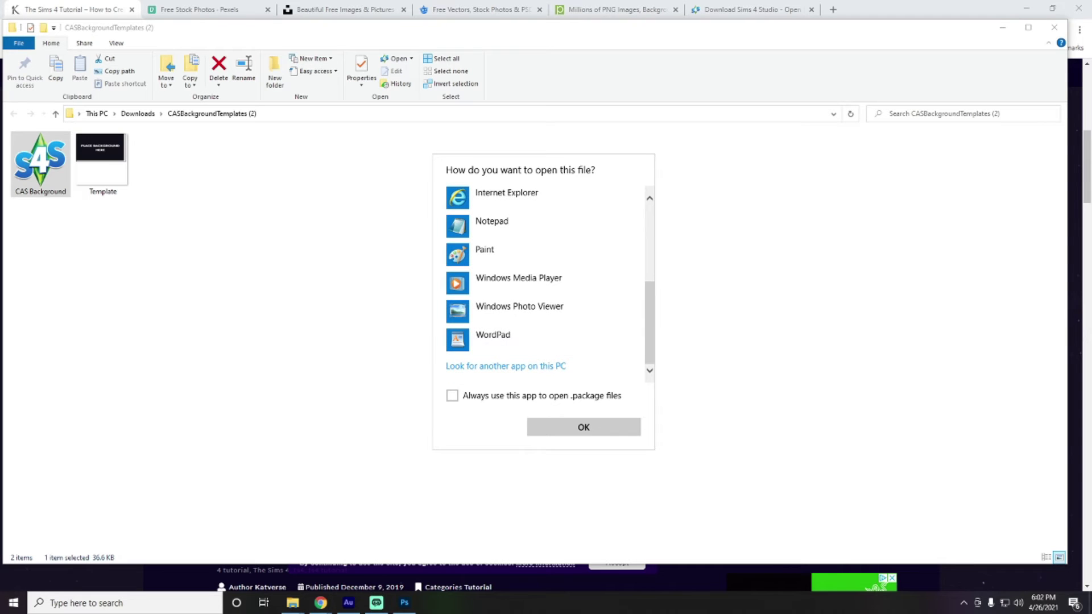
left_click(506, 366)
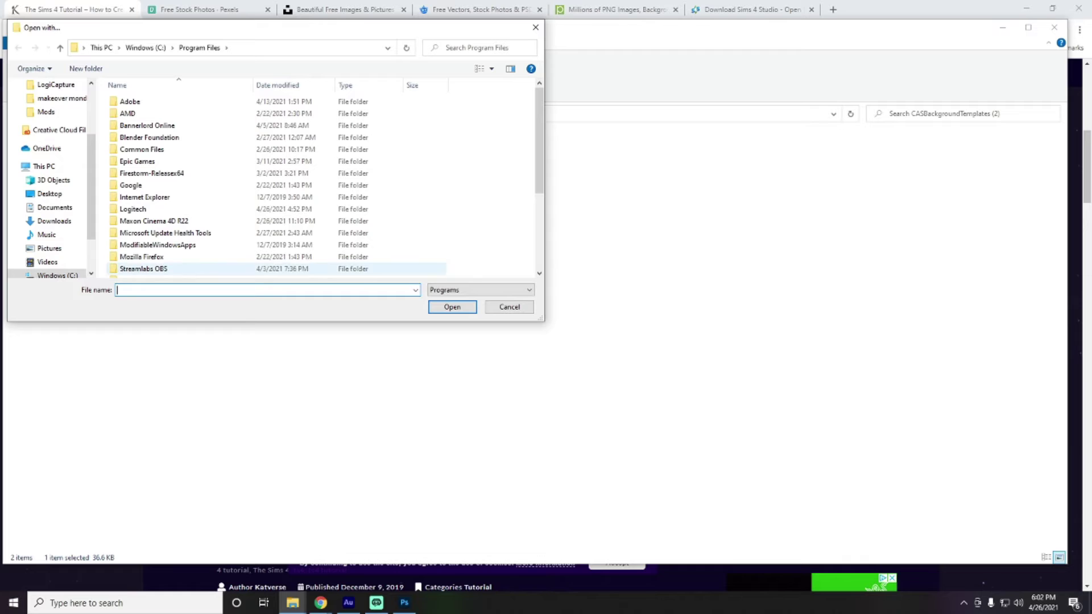
Step: Open the CAS Background package with the S4Studio application from the Sims 4 Studio folder in Program Files (x86)
scroll(273, 239, "down", 4)
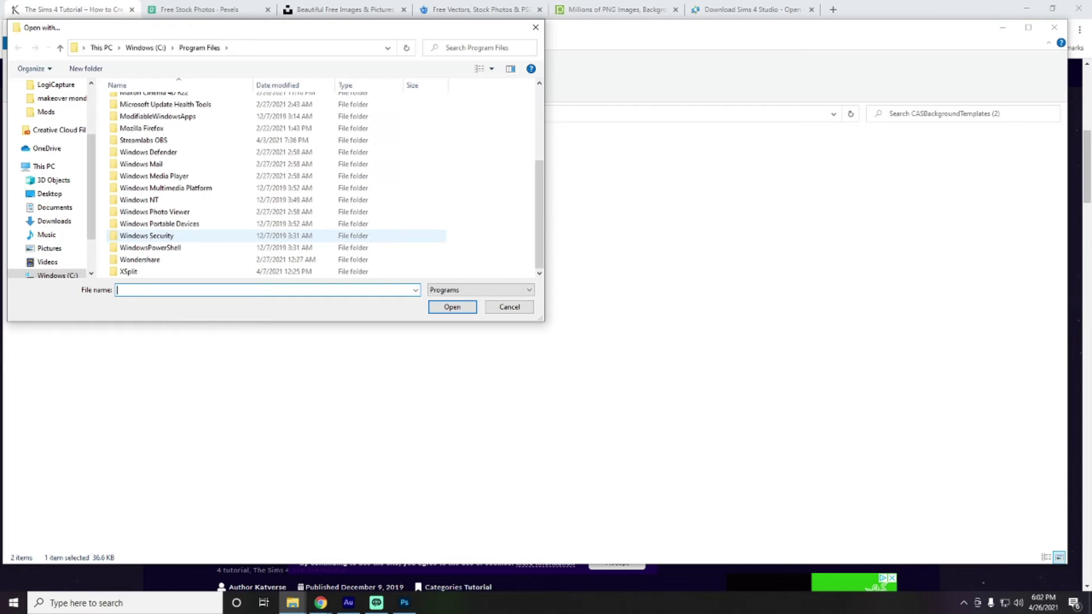
scroll(273, 239, "up", 4)
scroll(273, 239, "down", 4)
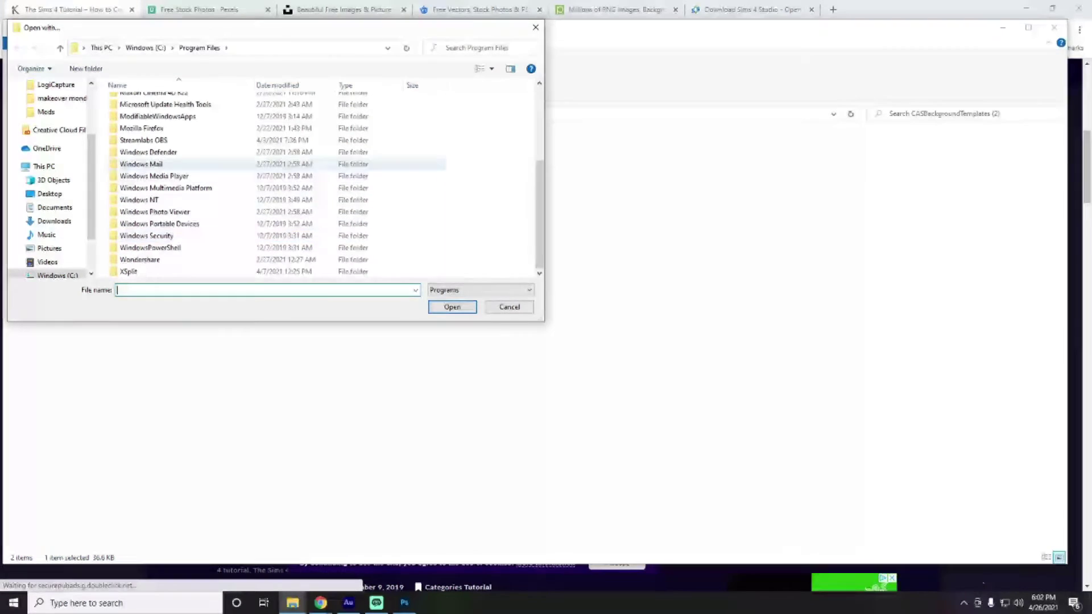
scroll(199, 224, "up", 4)
scroll(199, 224, "down", 4)
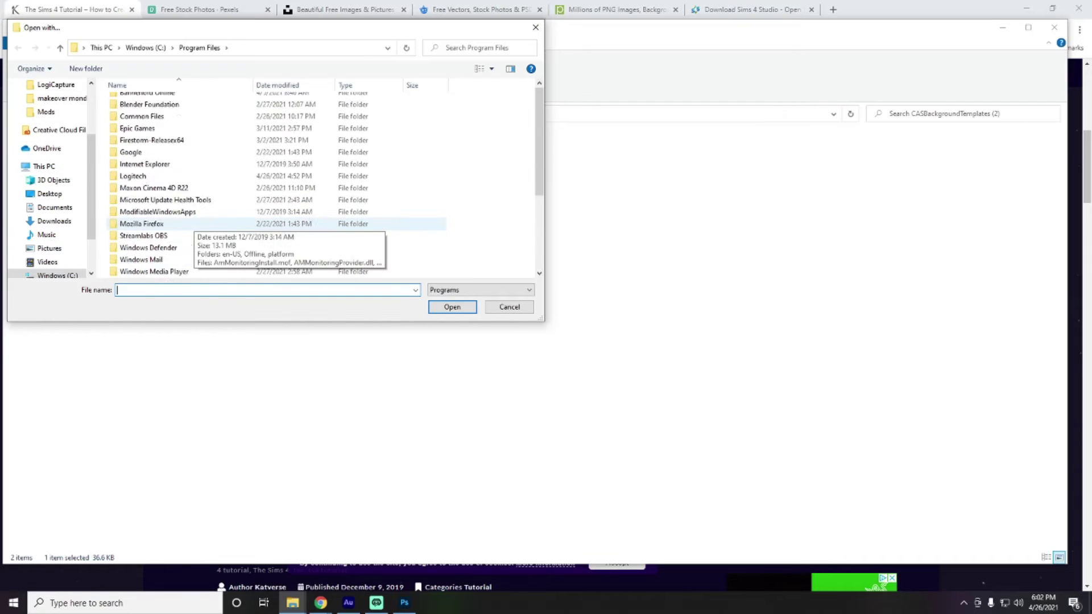
scroll(216, 227, "up", 6)
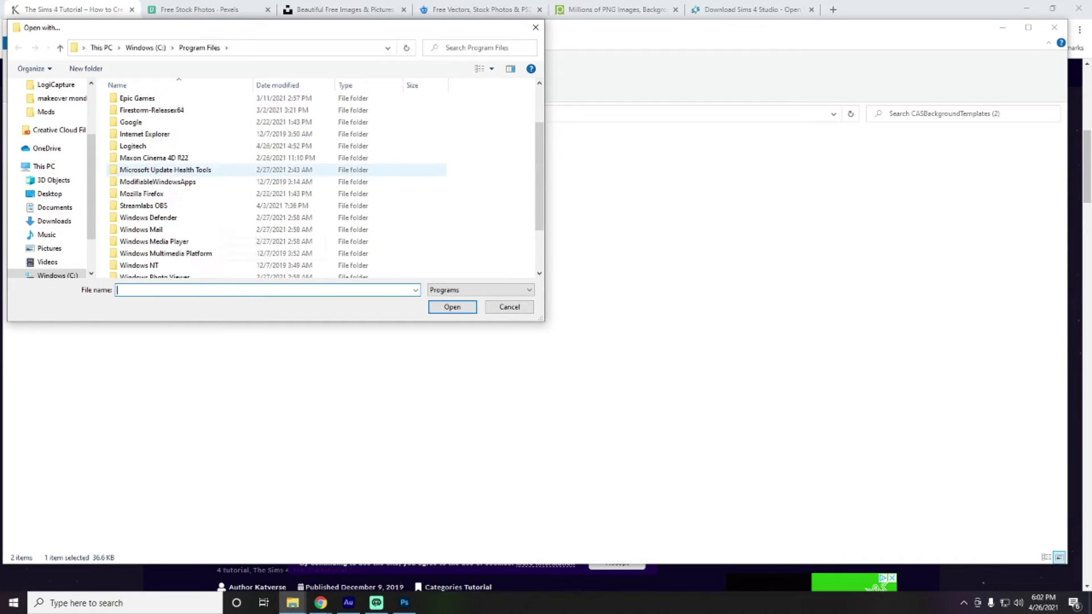
left_click(146, 47)
double_click(148, 126)
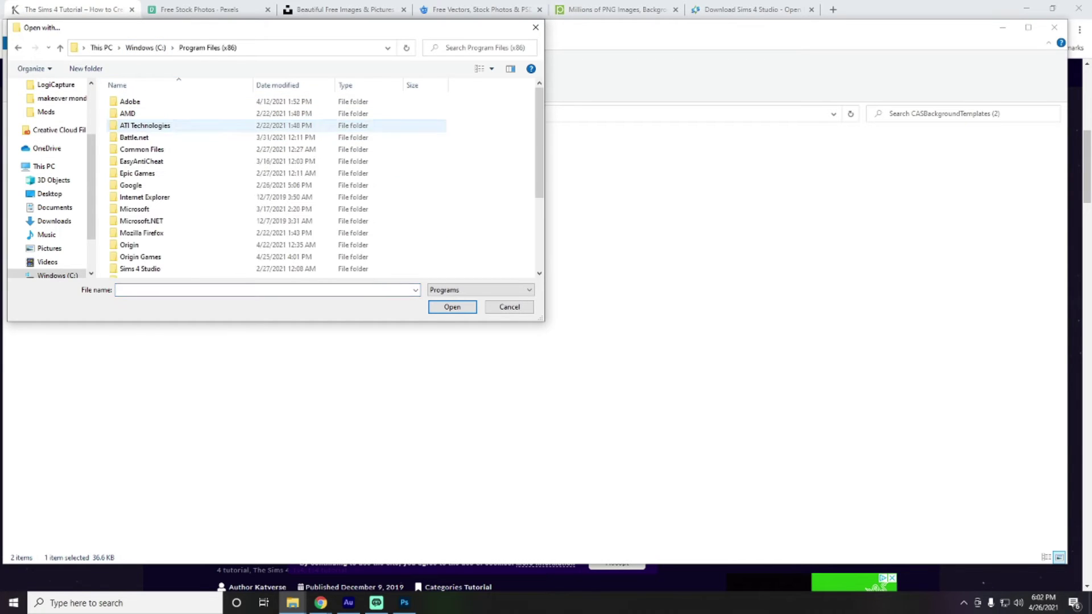
scroll(171, 199, "down", 8)
double_click(140, 152)
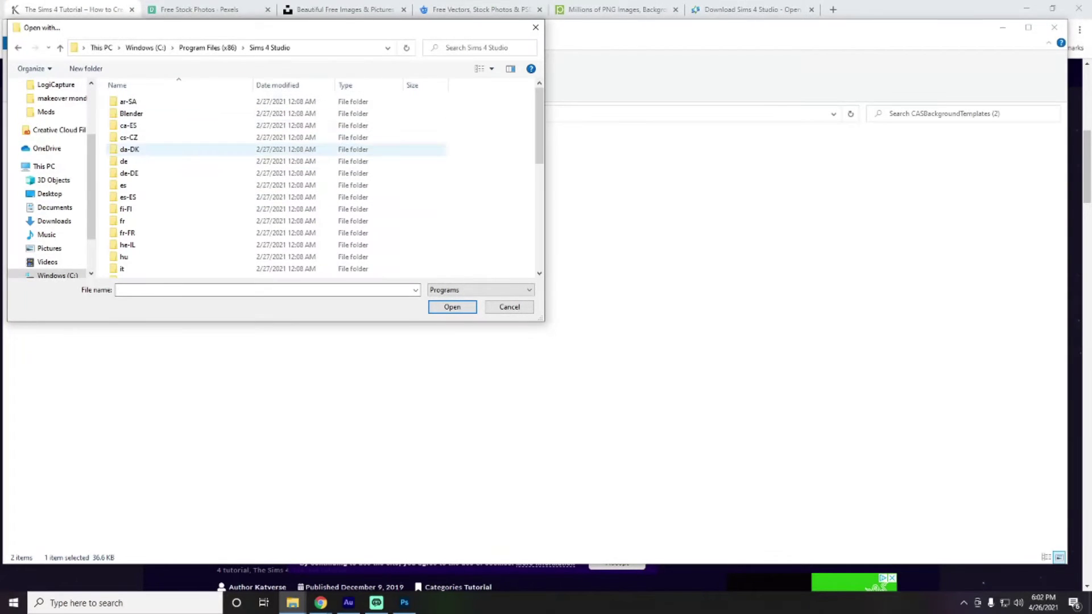
scroll(170, 236, "down", 10)
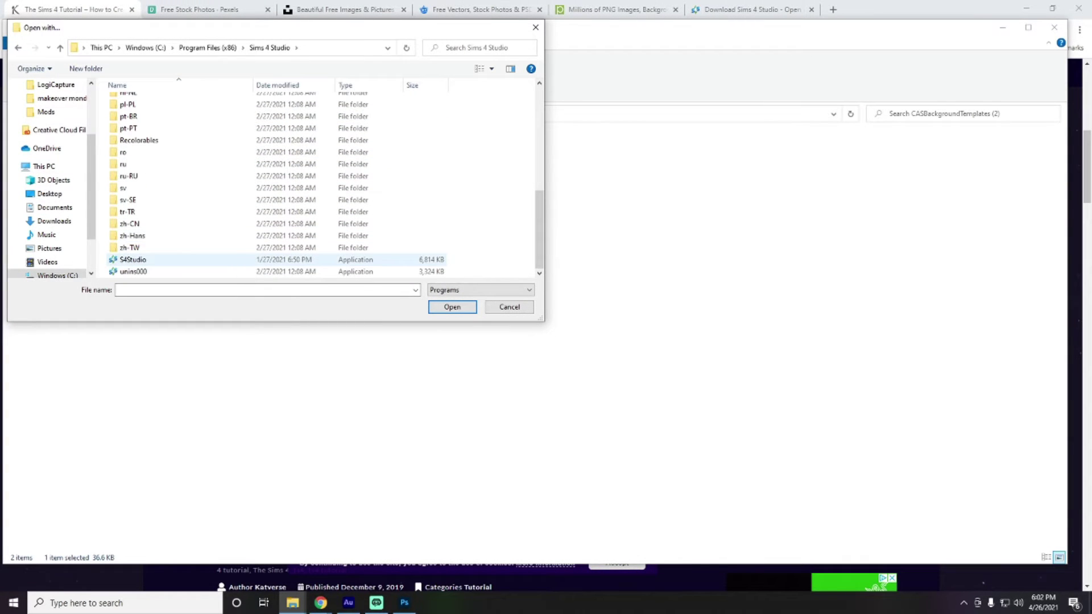
left_click(132, 259)
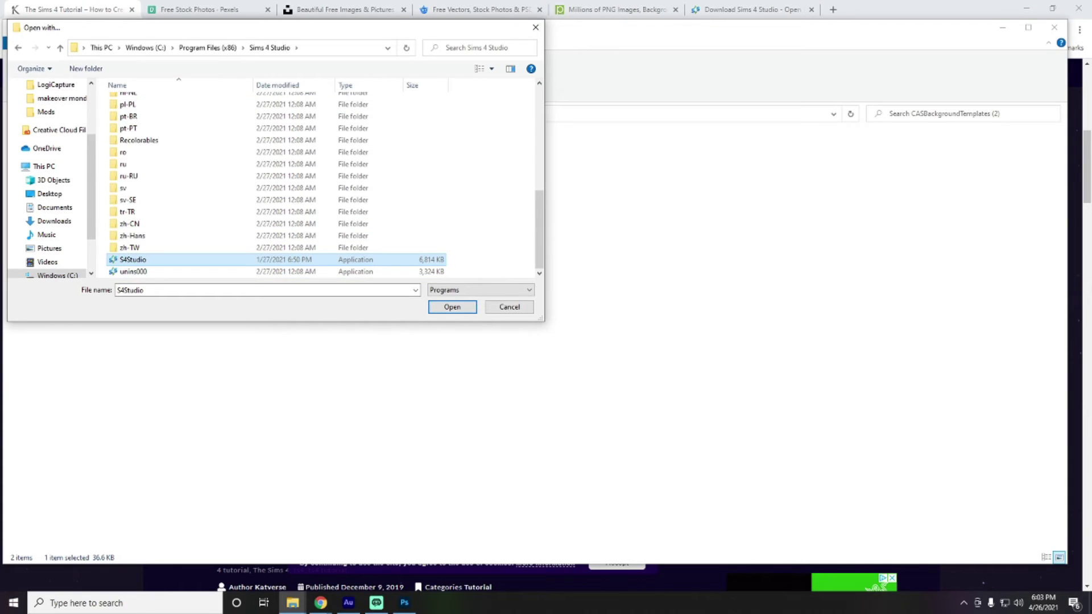
key("Return")
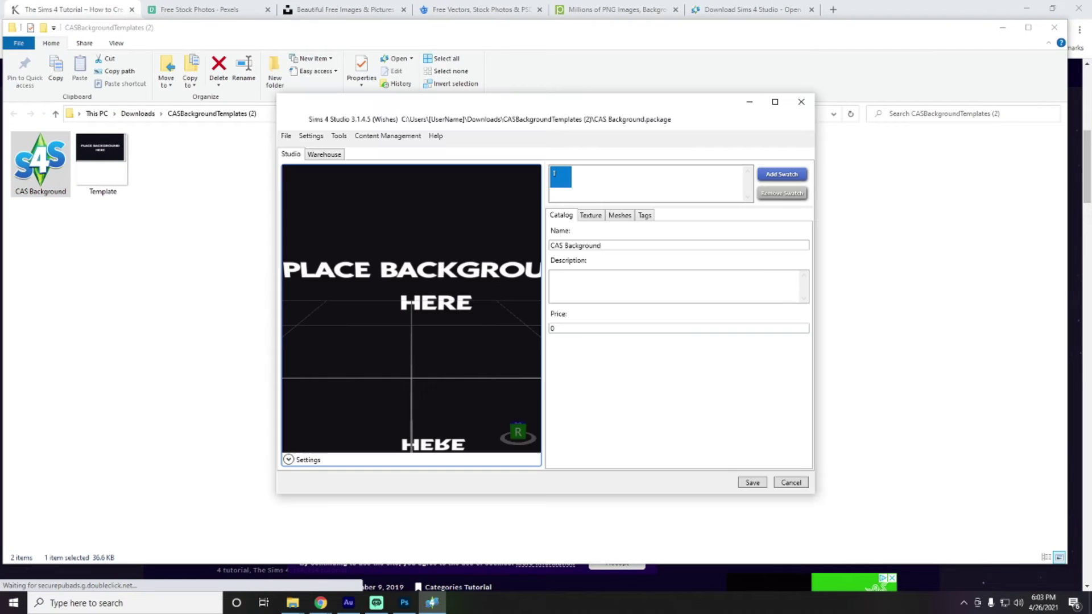
Step: Look over the catalog details and texture settings of the CAS Background package
left_click(590, 216)
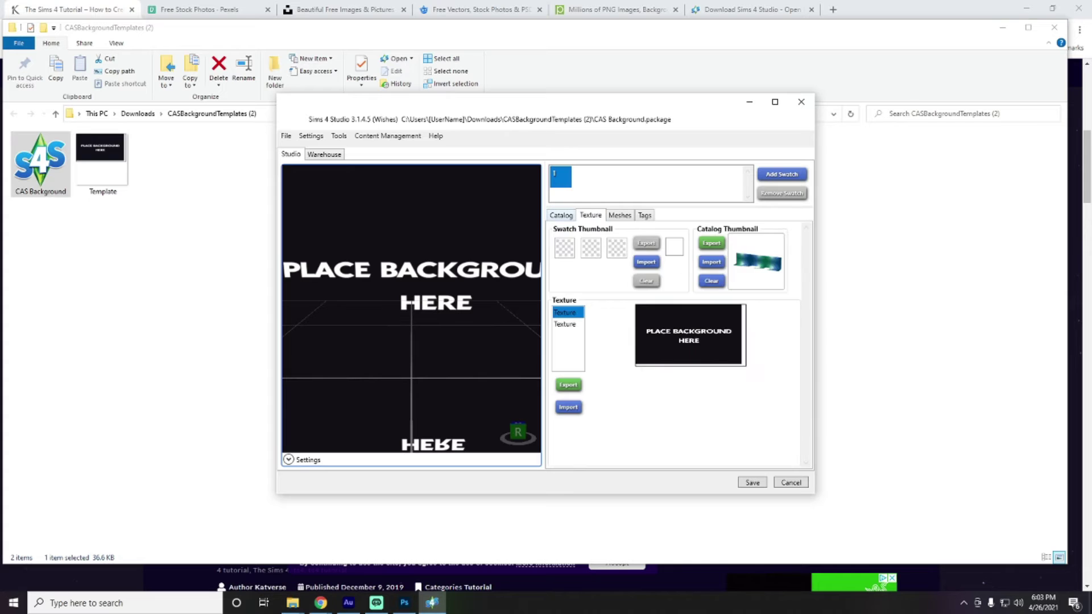
left_click(561, 215)
left_click(590, 216)
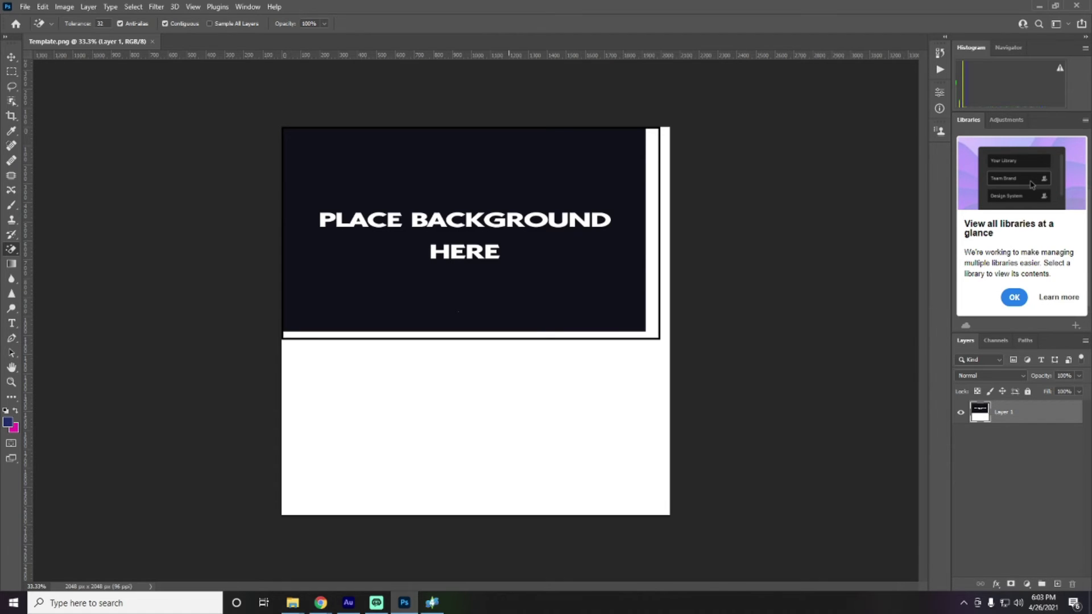
Step: Switch to Chrome and look over the Pexels, Unsplash, Freepik and Pngtree sites as sources of free background images
mouse_move(321, 603)
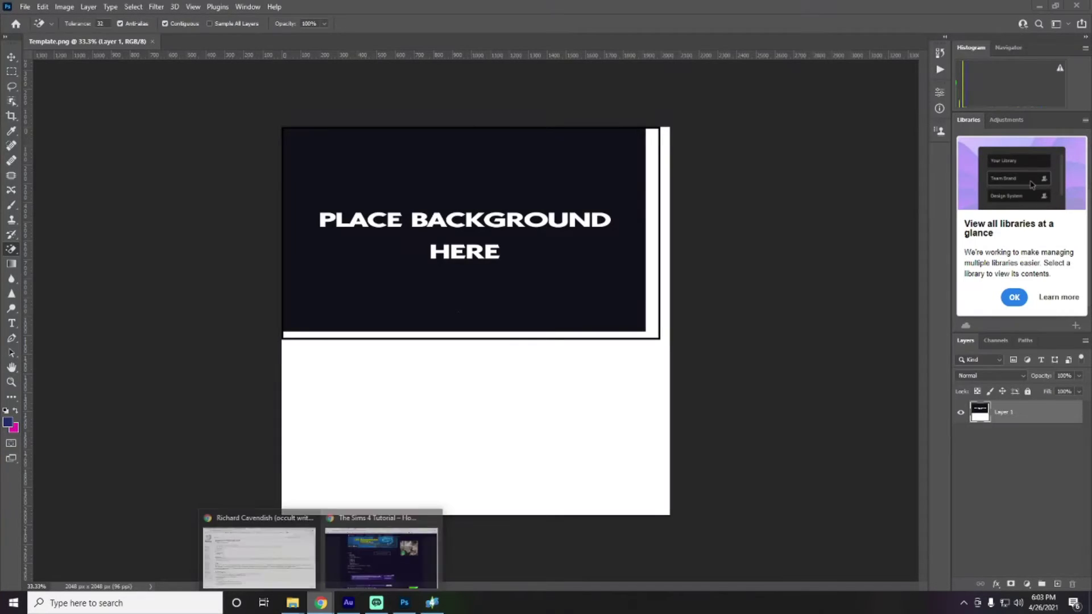
left_click(387, 555)
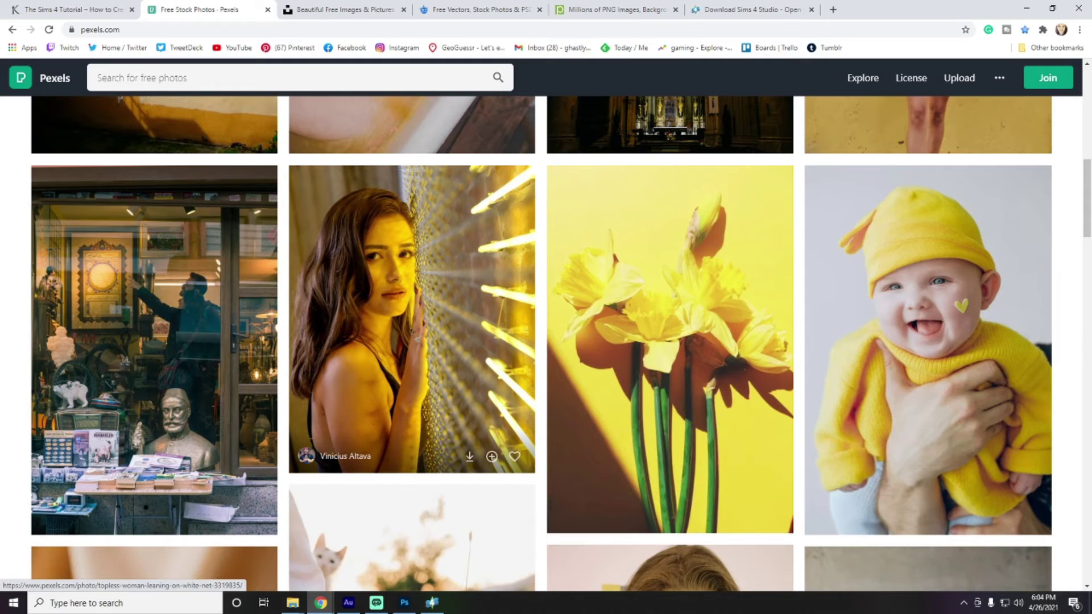
left_click(342, 9)
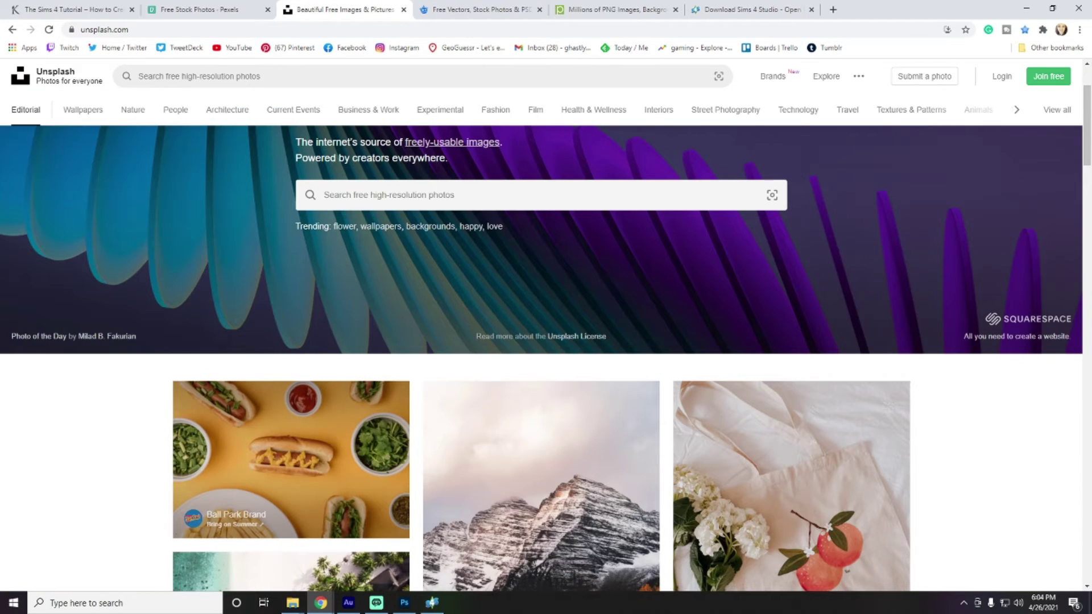
left_click(480, 10)
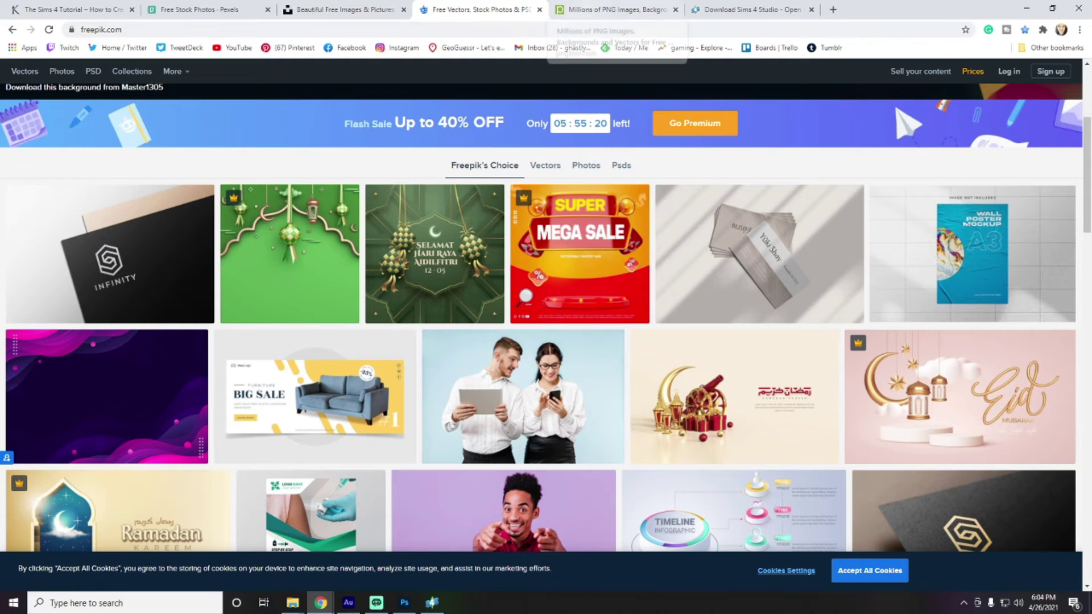
left_click(614, 9)
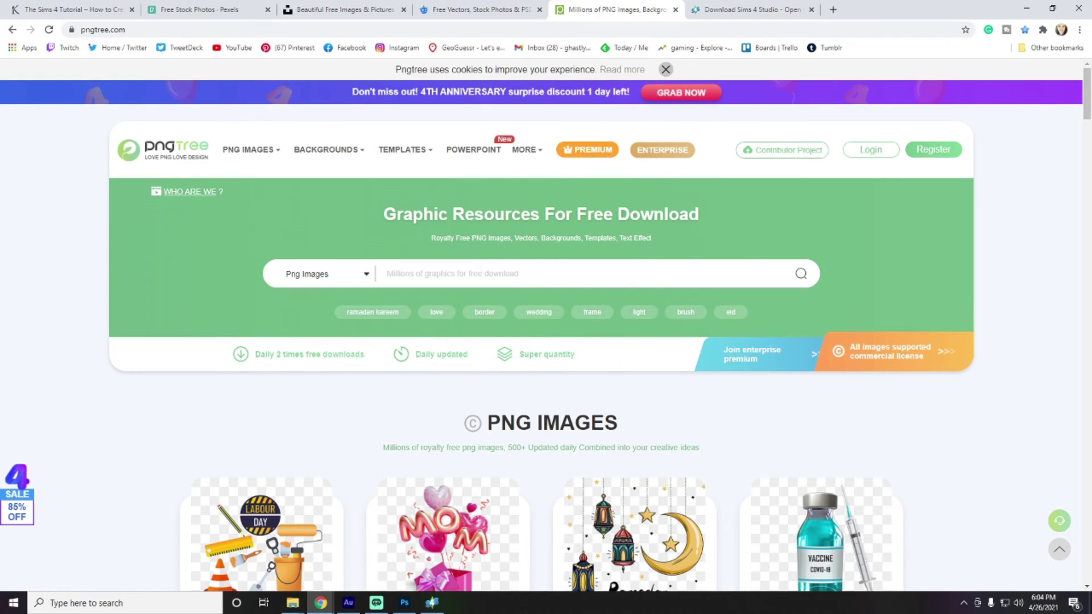
scroll(634, 341, "down", 4)
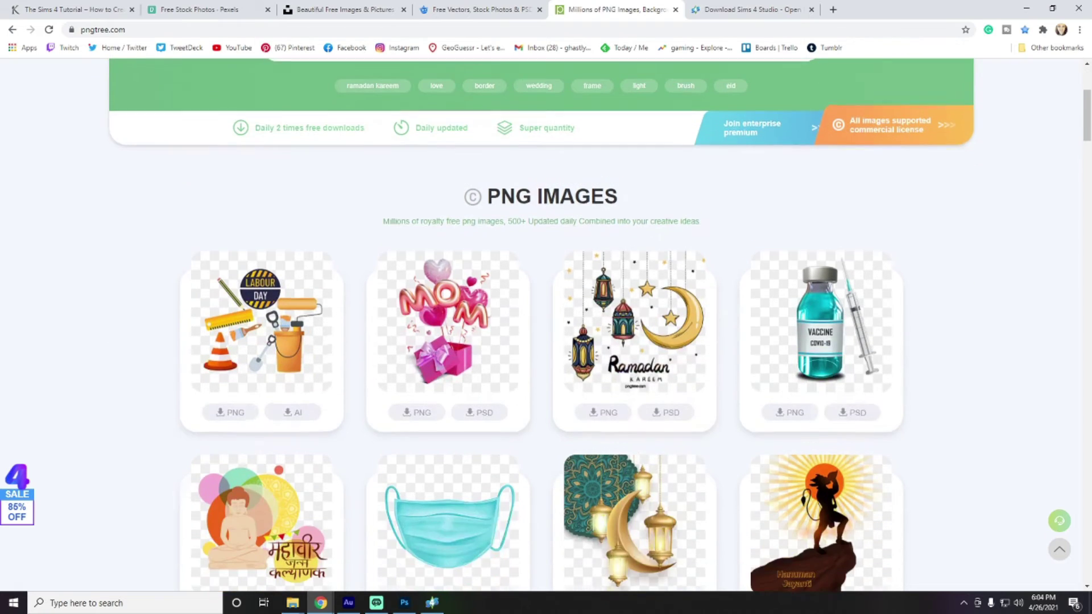
scroll(634, 342, "up", 3)
scroll(634, 472, "down", 4)
scroll(635, 472, "up", 5)
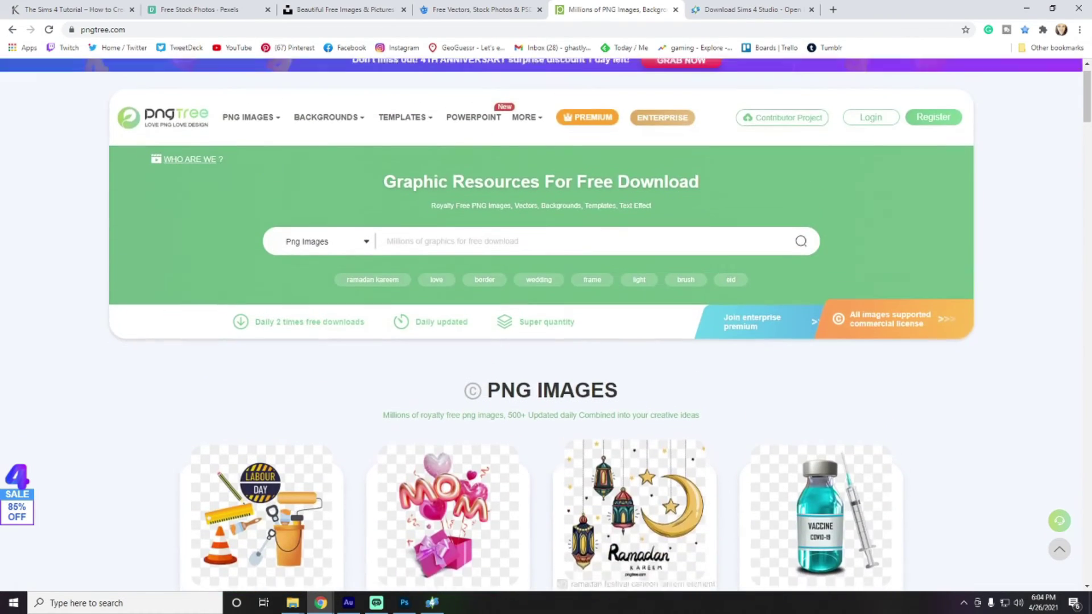
mouse_move(329, 150)
Step: Return to the Pexels page and browse its free stock photos for background ideas
left_click(200, 10)
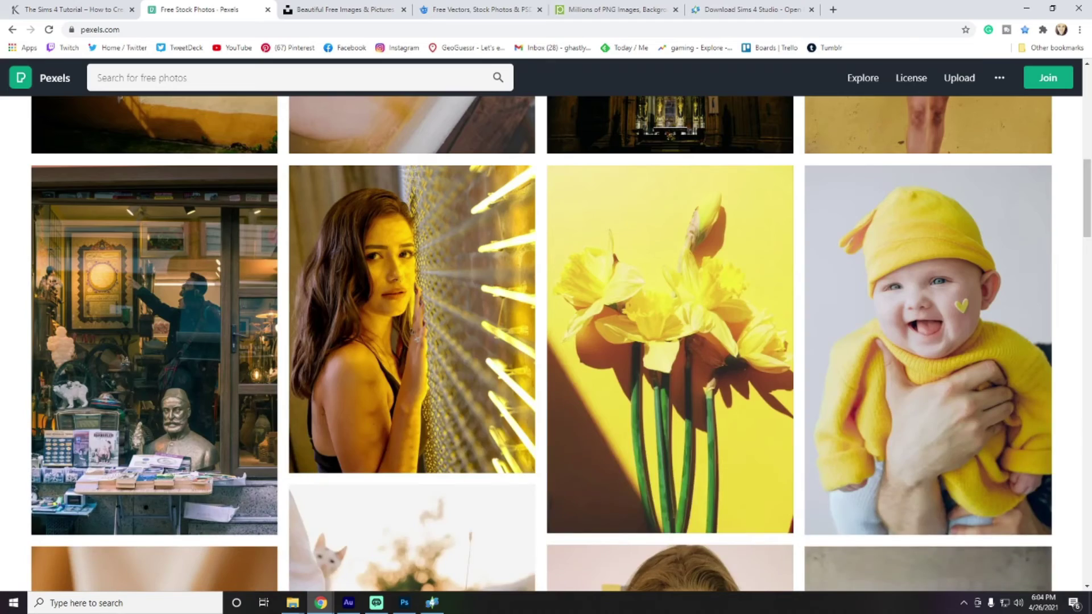
scroll(671, 256, "down", 2)
scroll(671, 256, "down", 10)
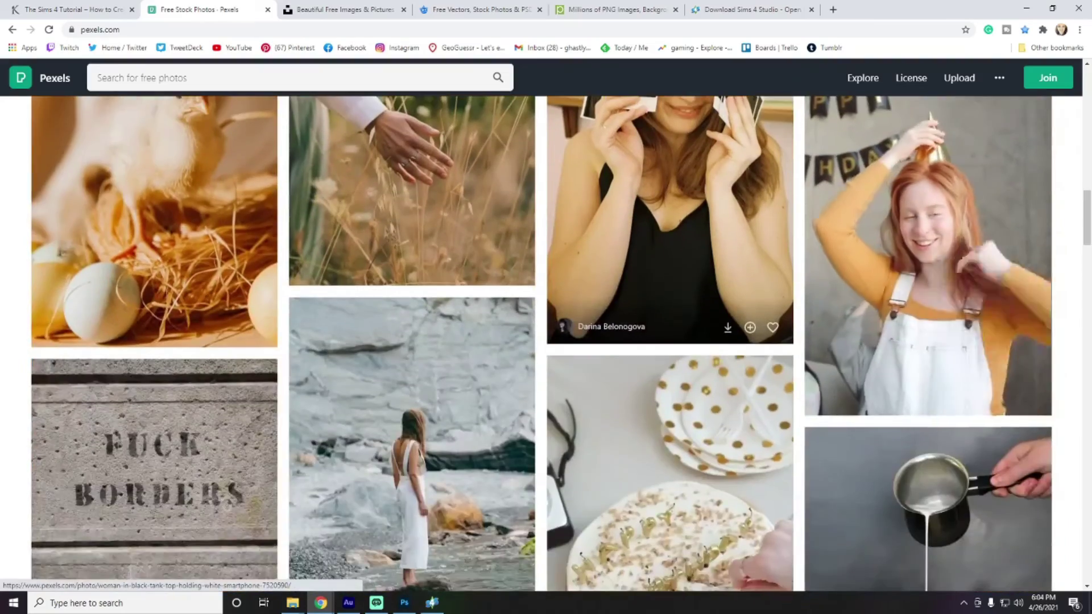
scroll(671, 256, "down", 15)
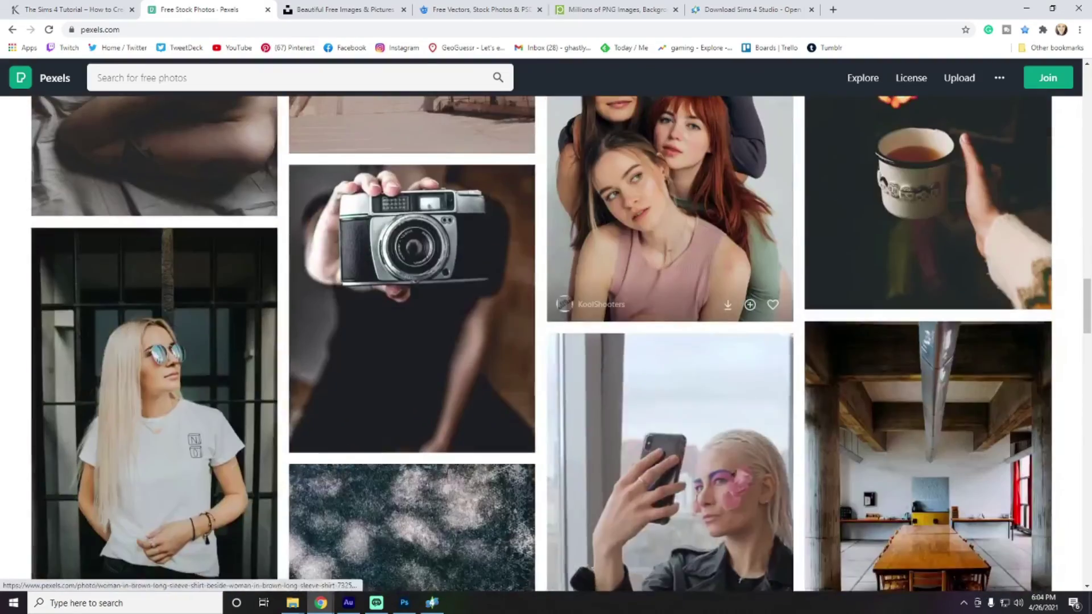
scroll(671, 256, "down", 4)
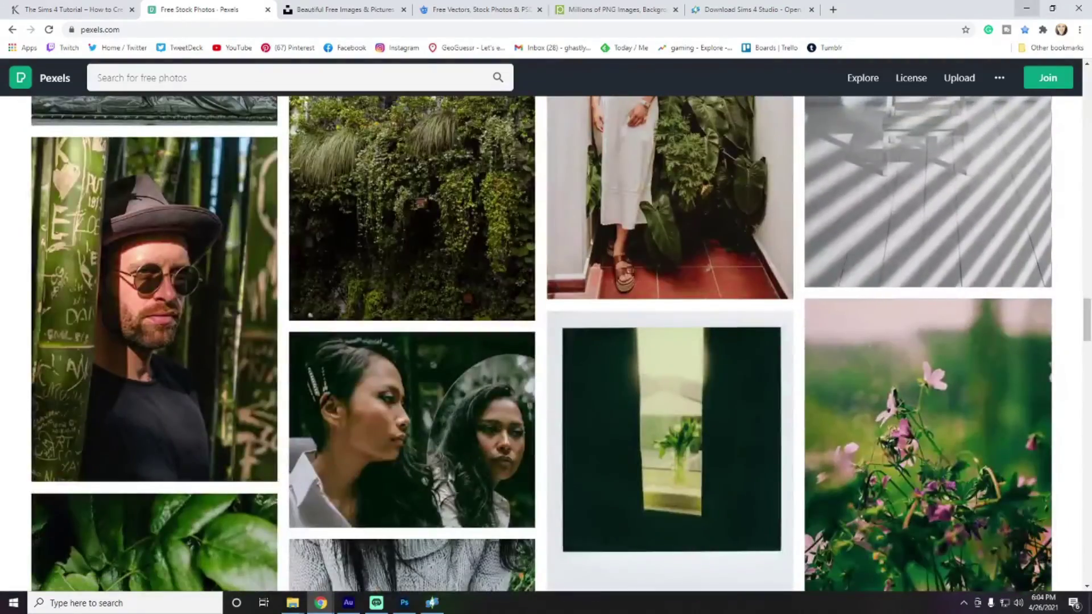
Step: Switch to Photoshop and place the pexels-photo-4337199 image from the Desktop as an embedded layer on the template
left_click(1027, 9)
left_click(25, 7)
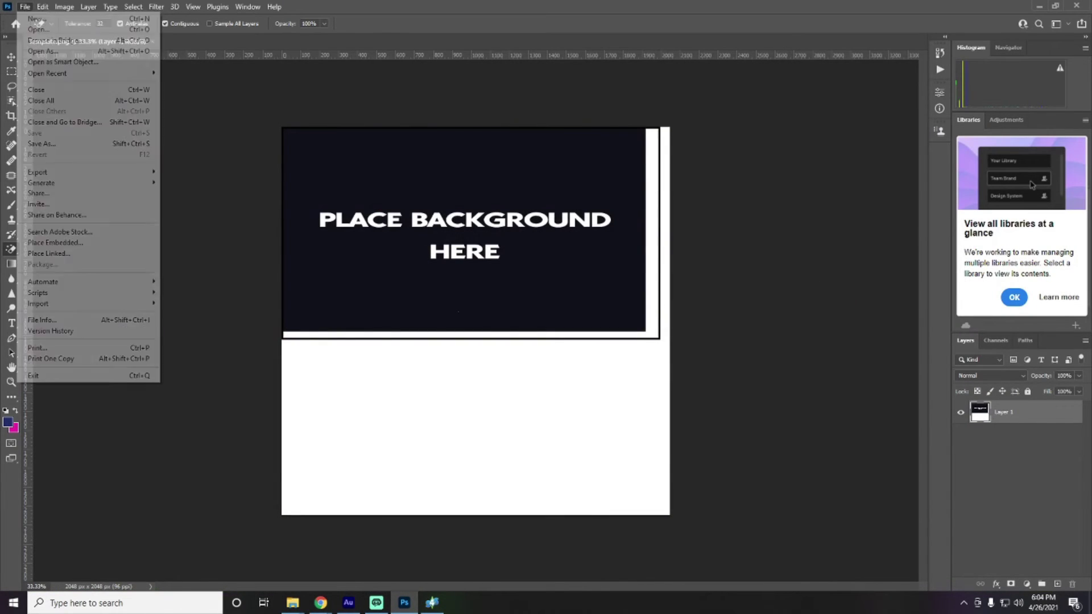
key("Escape")
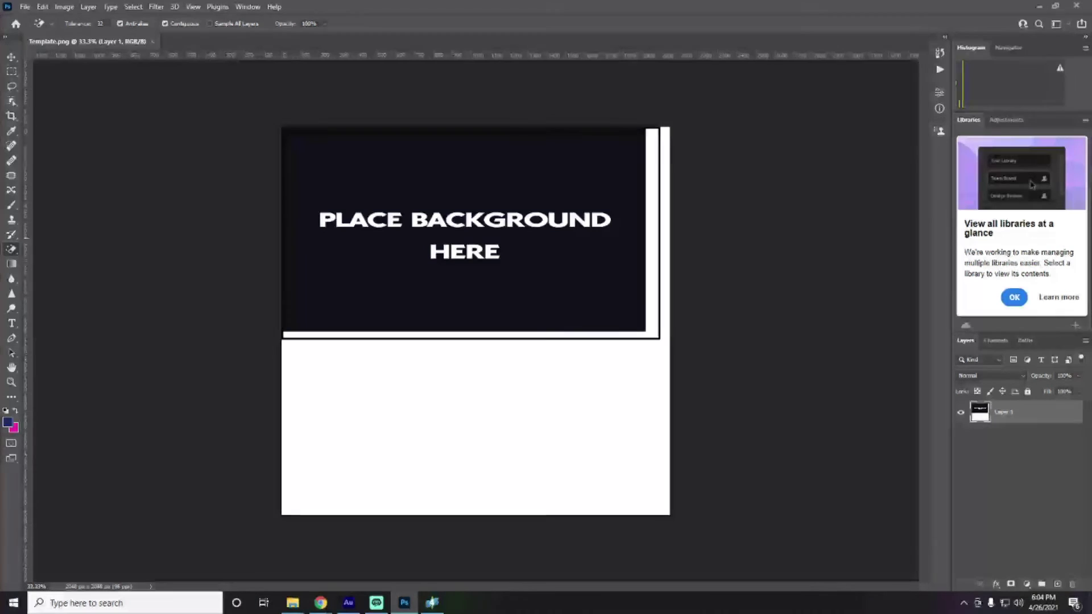
left_click(25, 7)
left_click(63, 242)
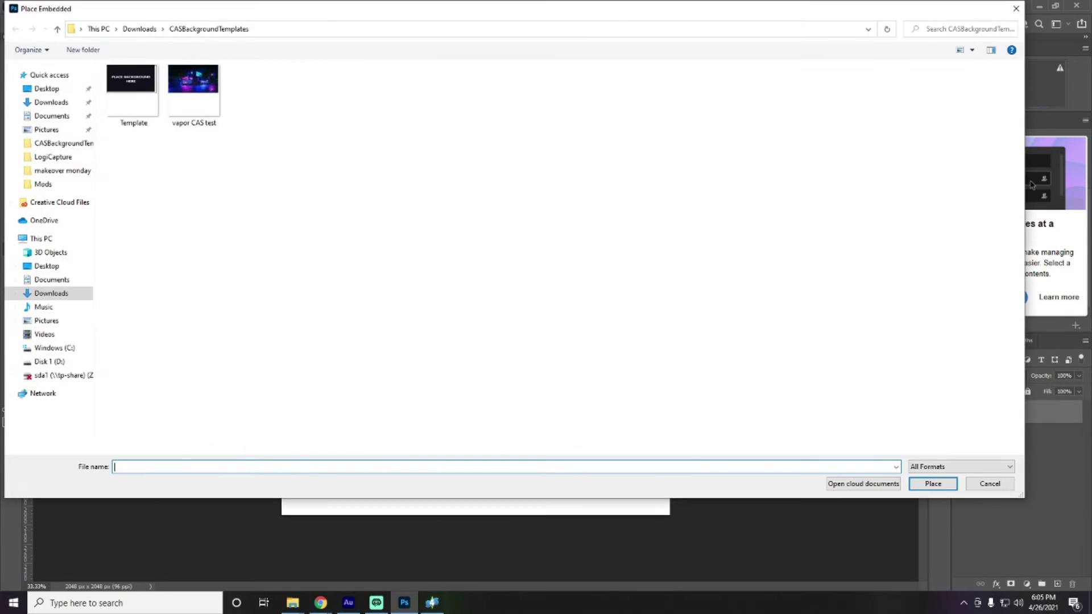
left_click(48, 88)
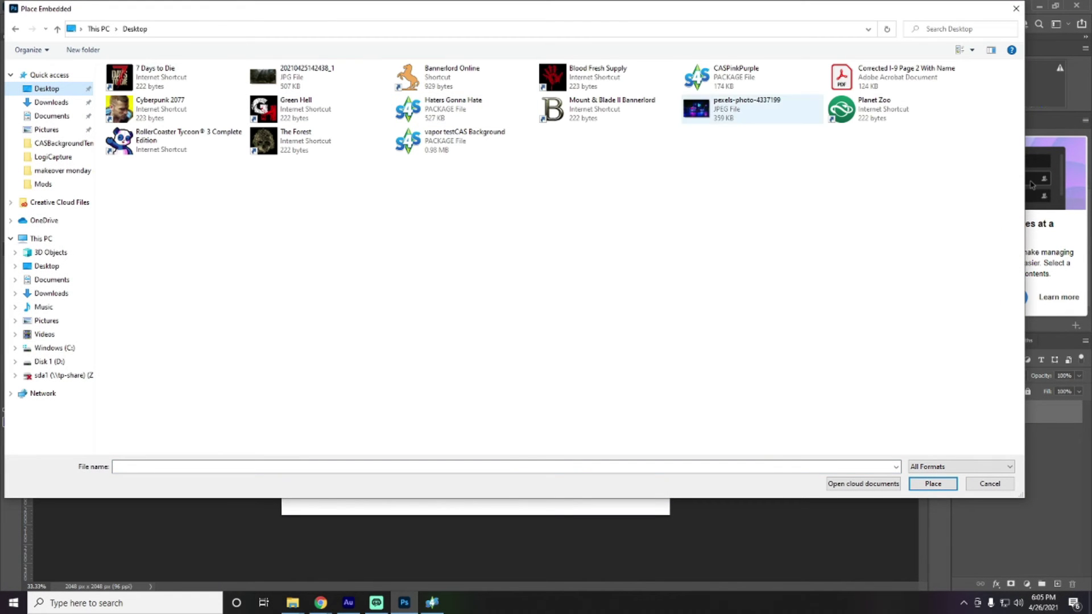
left_click(740, 108)
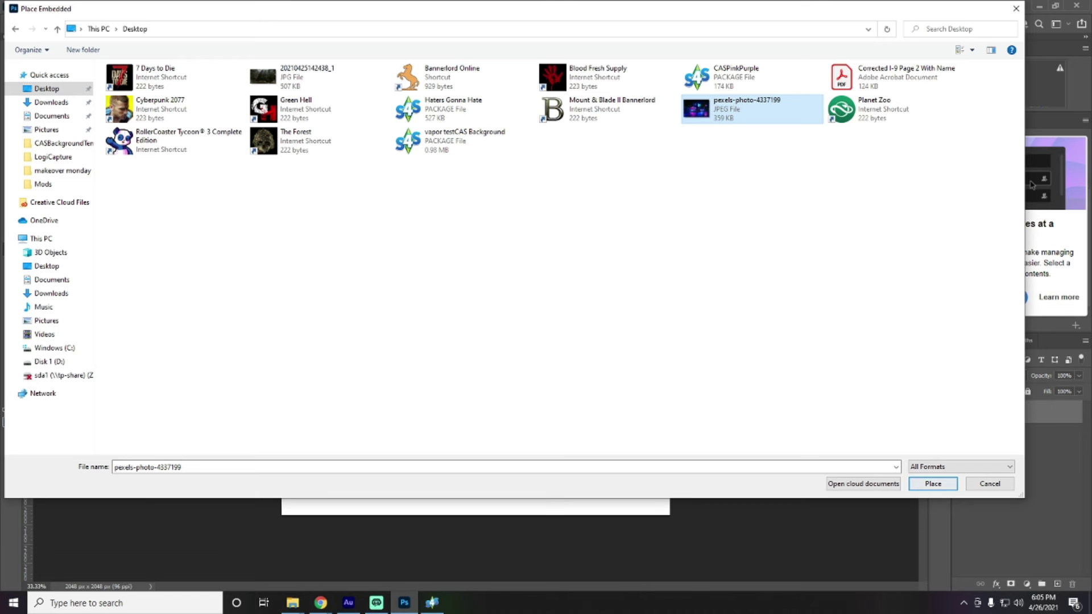
left_click(933, 485)
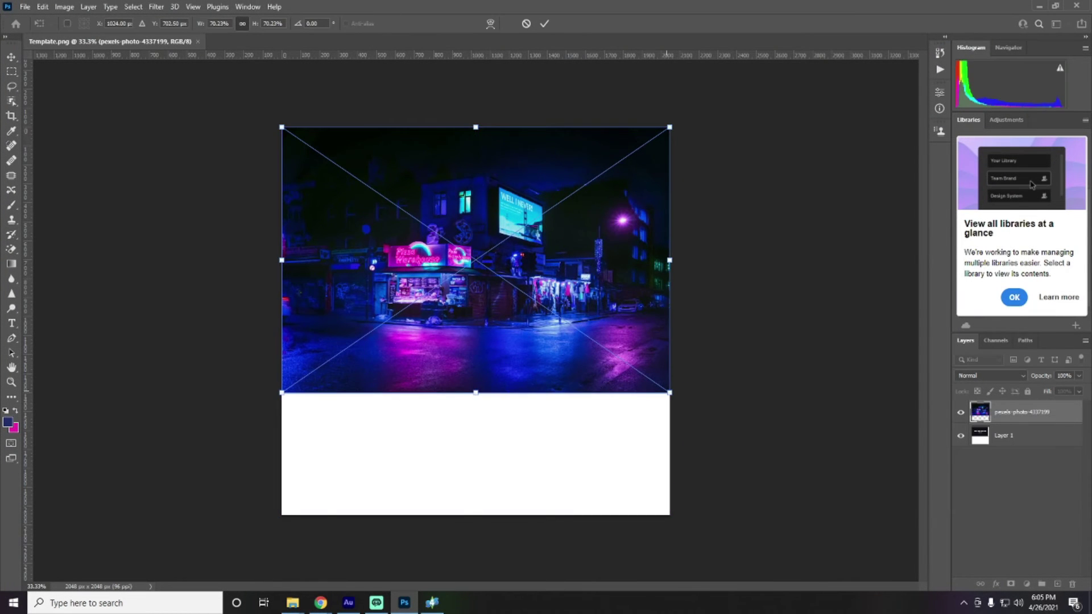
Step: Scale the placed photo to about 68.55% width and 55.80% height, keeping it inside the template's black rectangle, and apply the transform
left_click_drag(670, 392, 590, 338)
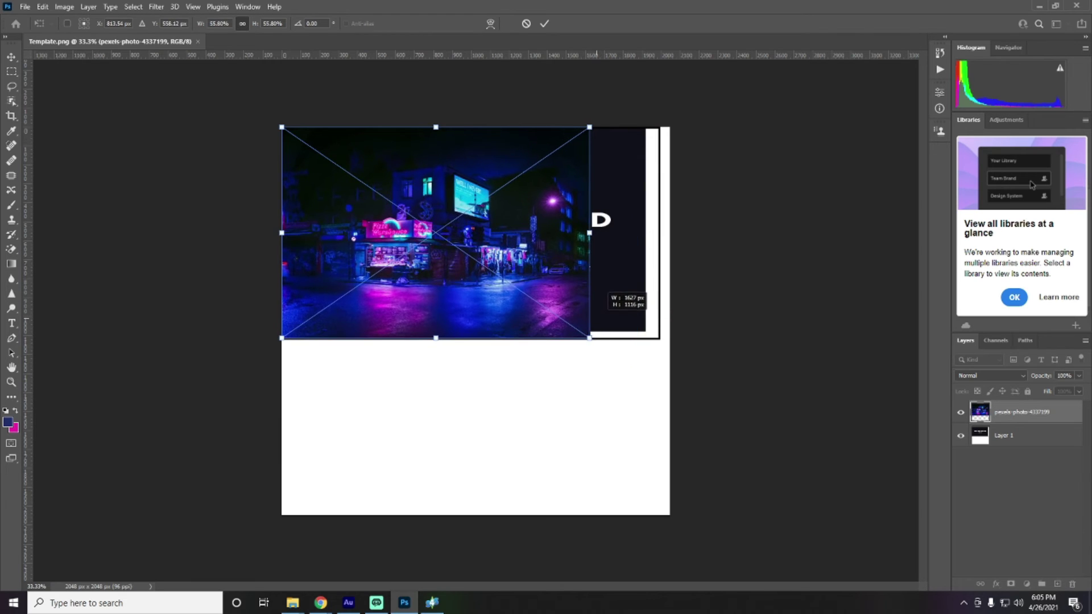
left_click_drag(589, 233, 660, 232)
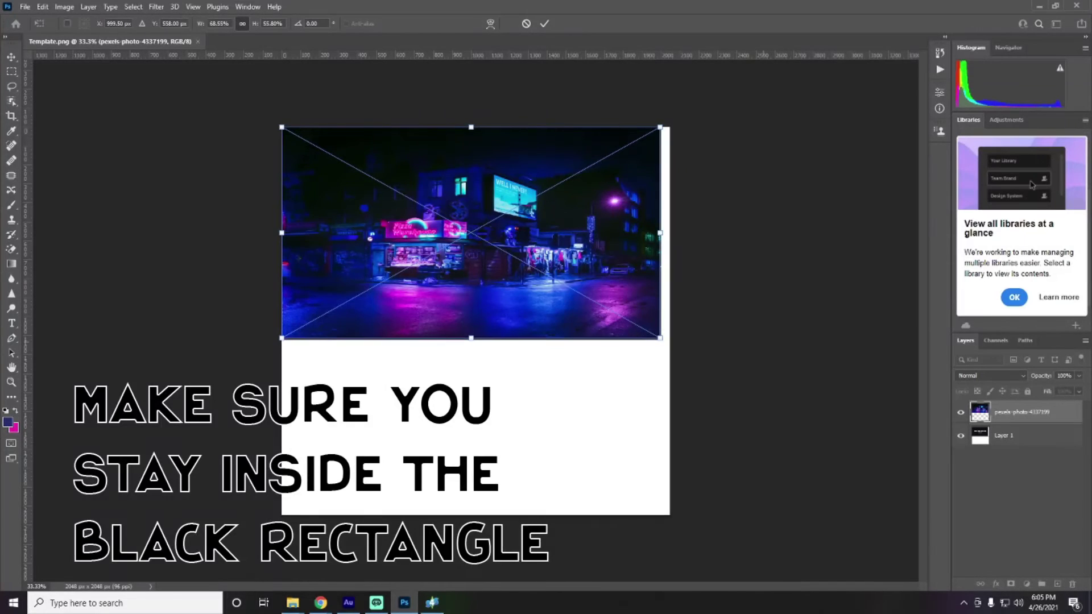
left_click(544, 23)
key("e")
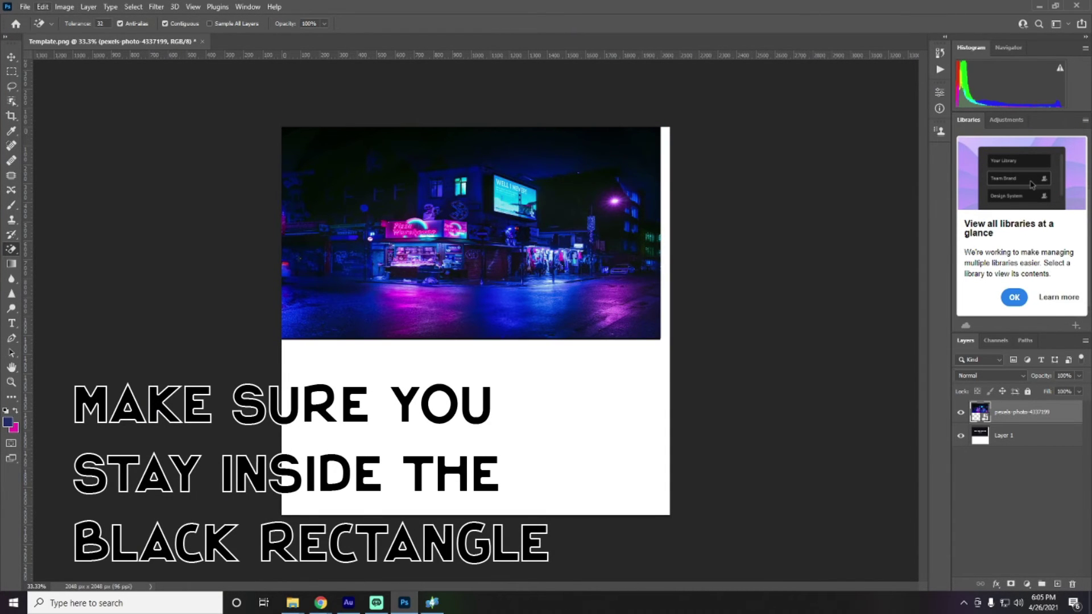
Step: Save the image as a PNG named "tutorial test background" in the CASBackgroundTemplates folder, using the large file size option
left_click(25, 7)
left_click(43, 143)
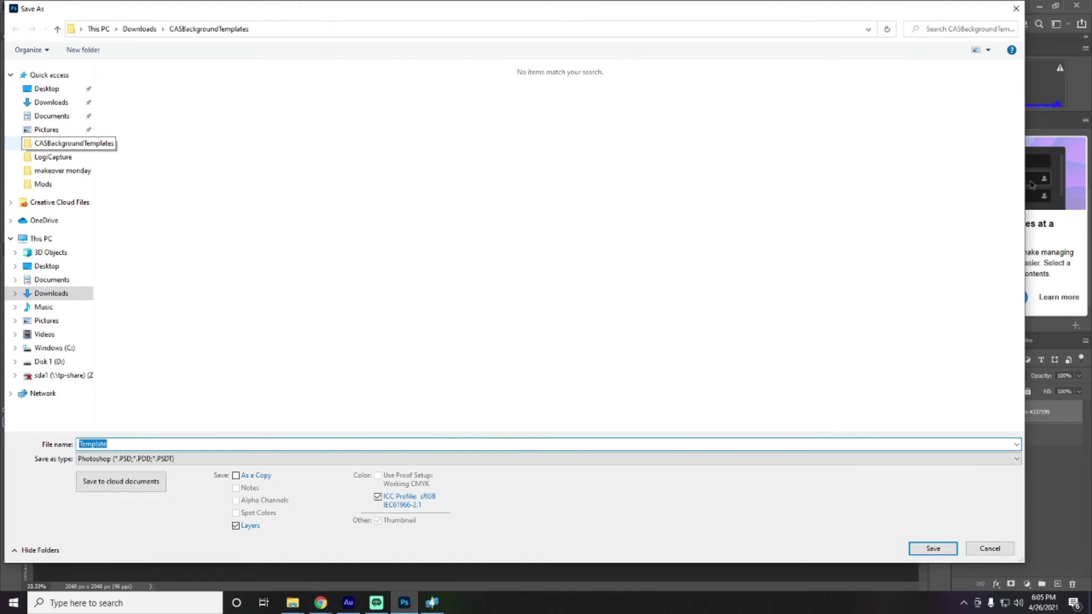
type("tutorial test")
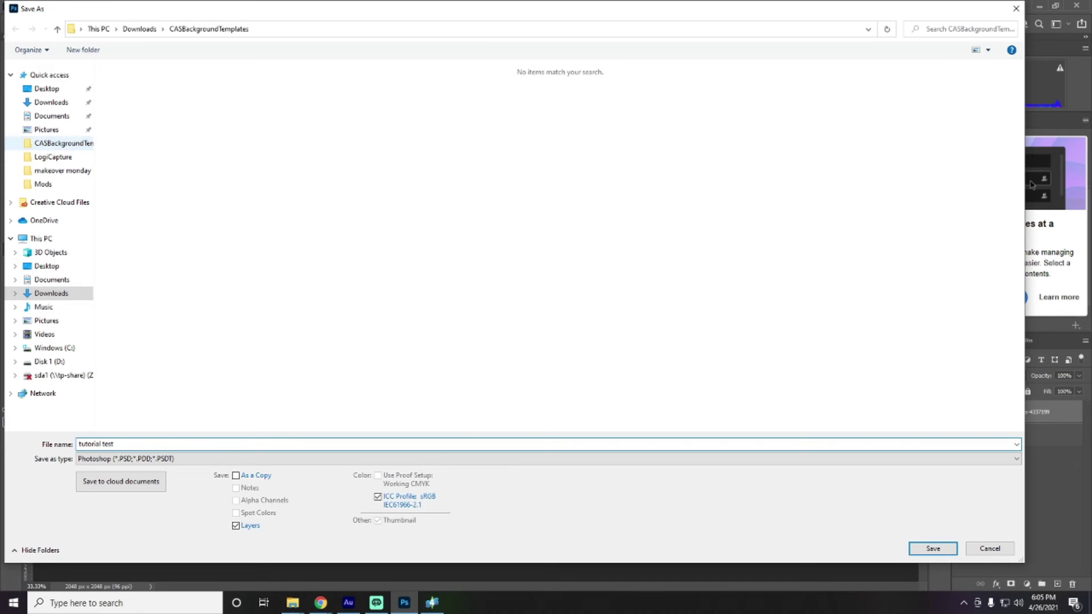
type(" bac")
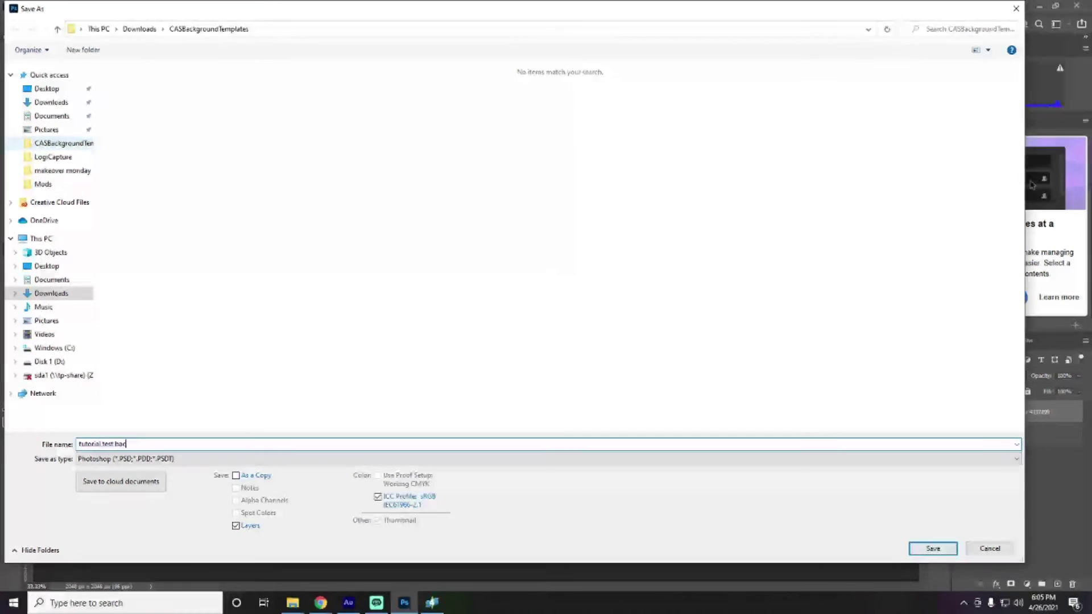
type("kground")
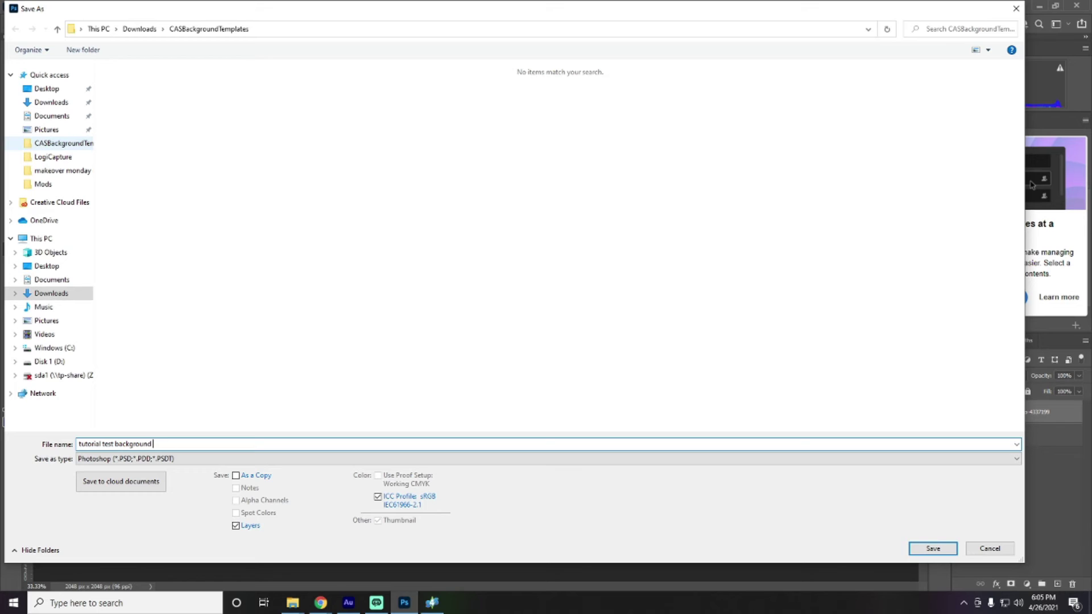
left_click(188, 459)
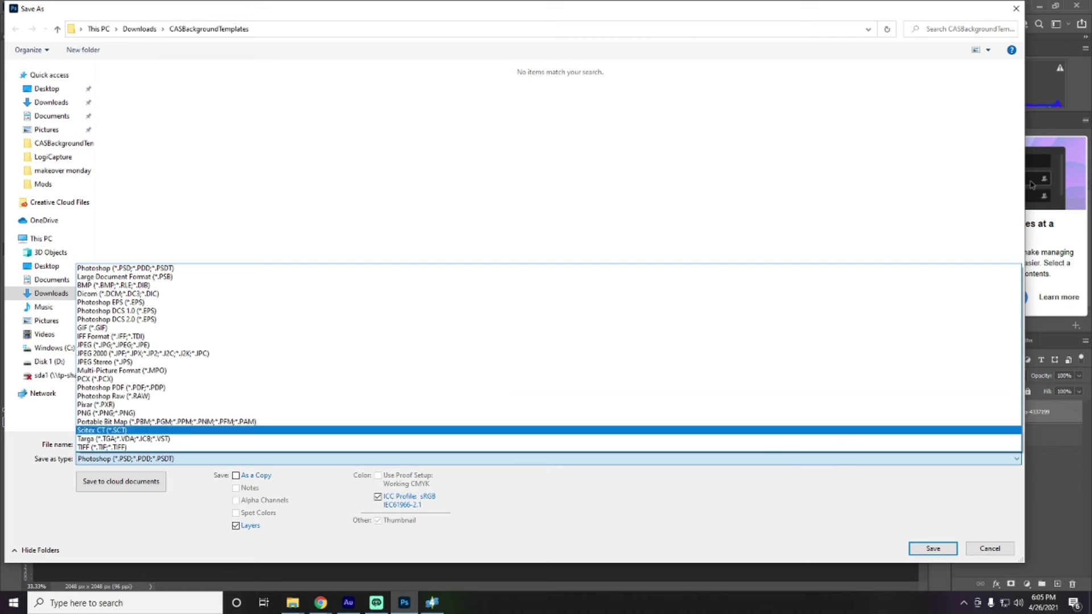
key("Return")
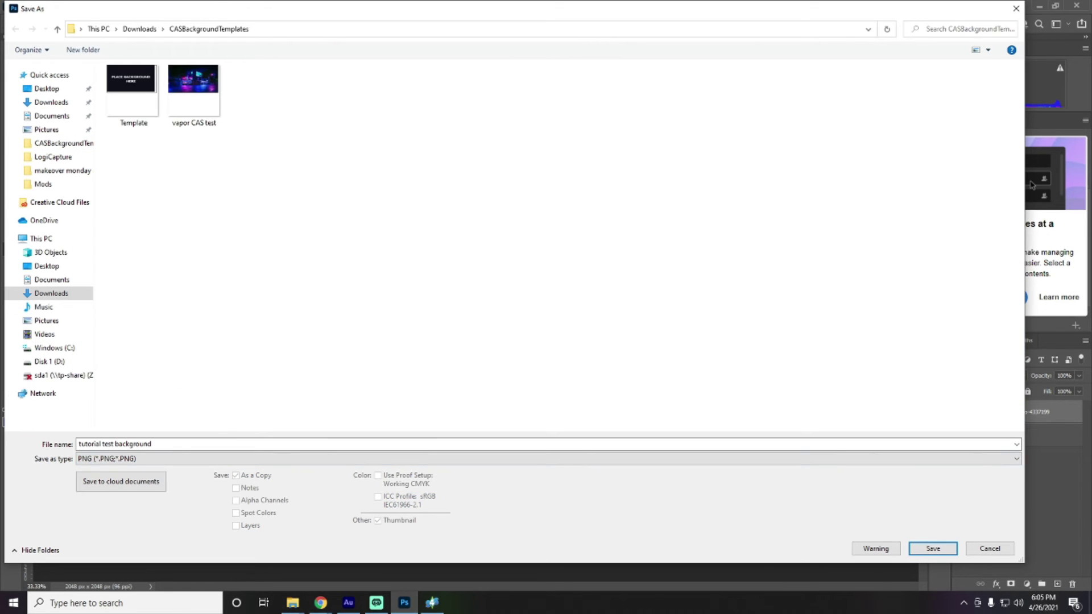
key("Return")
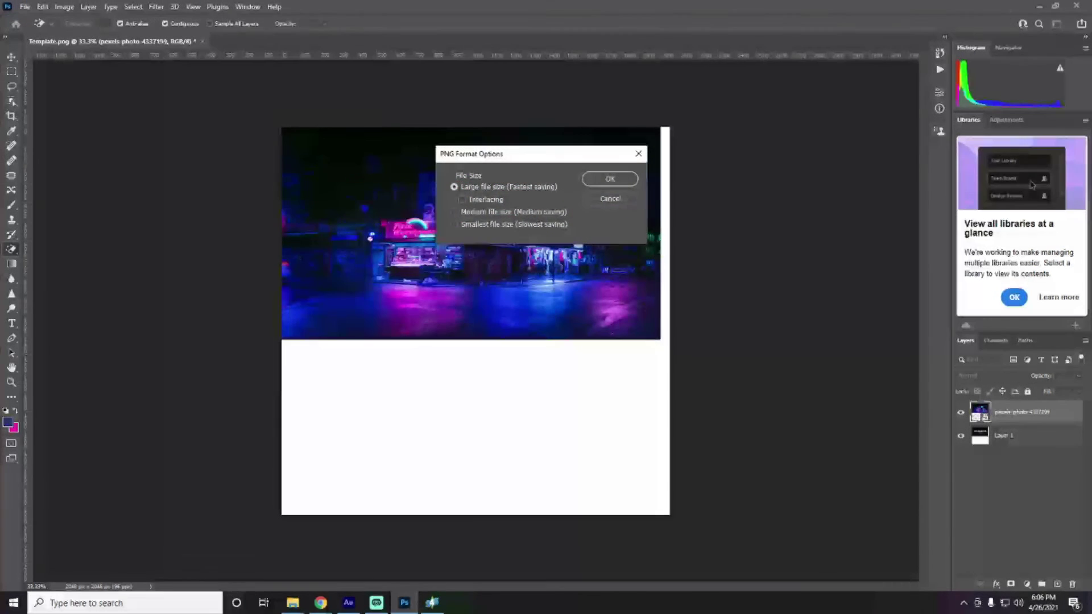
key("Return")
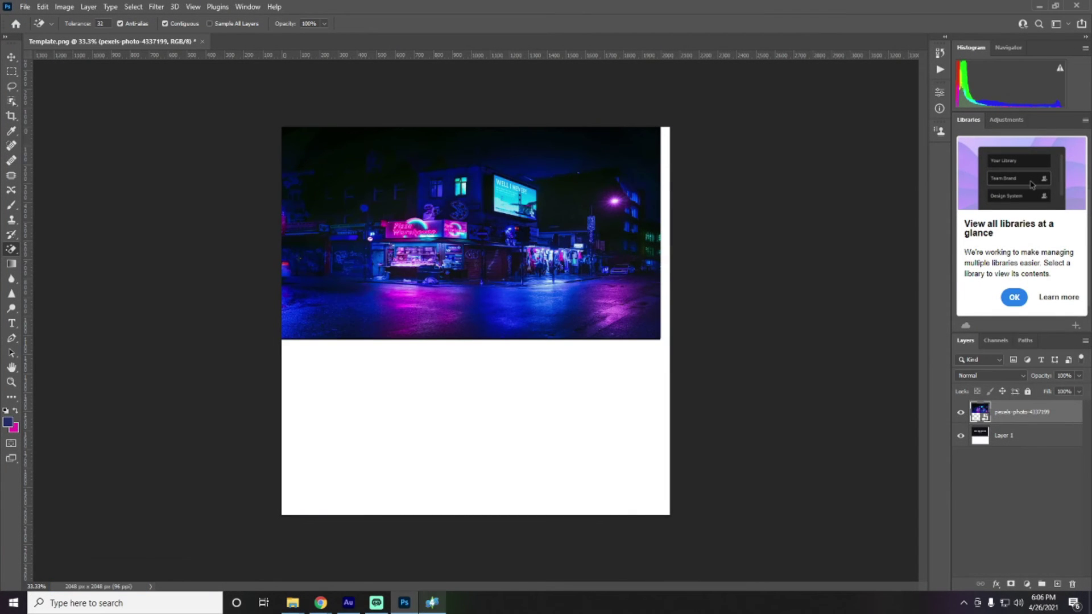
Step: Switch to Sims 4 Studio, import the tutorial test background PNG as the package's texture, and save the package
left_click(433, 603)
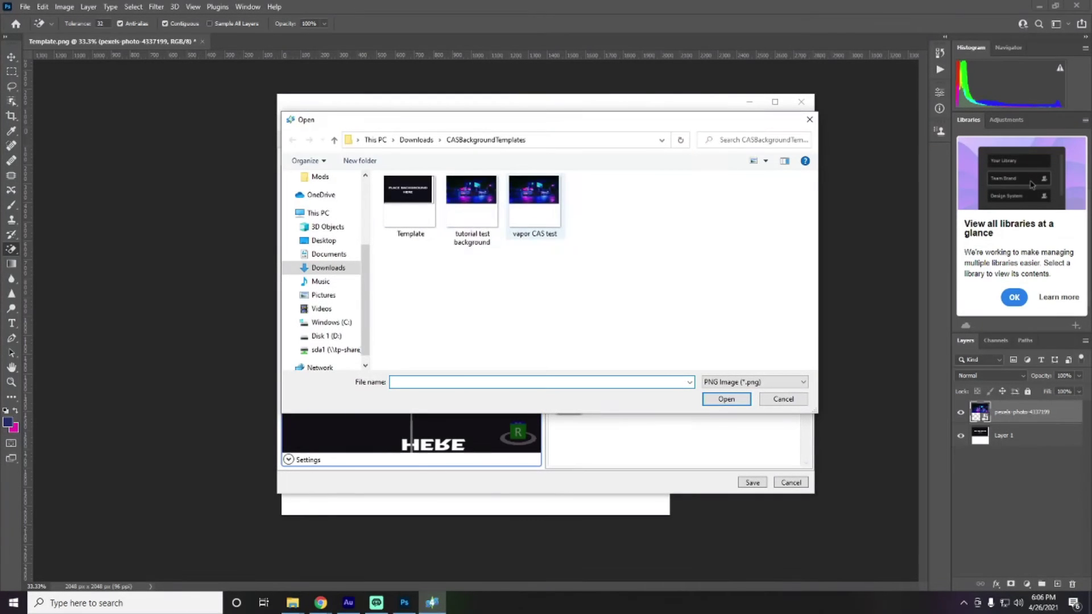
left_click(473, 211)
left_click(726, 399)
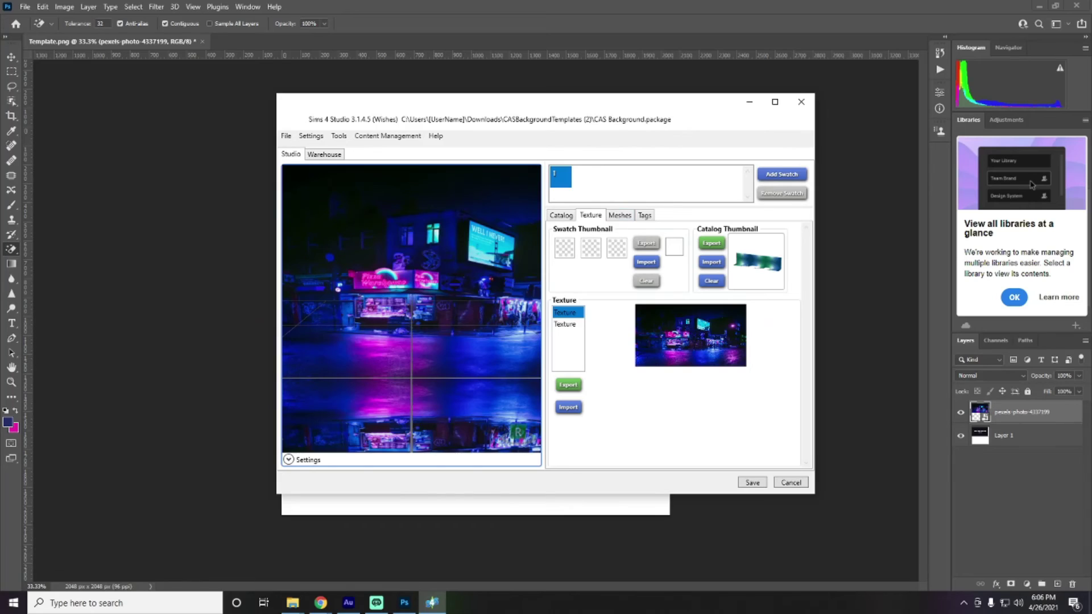
left_click(753, 482)
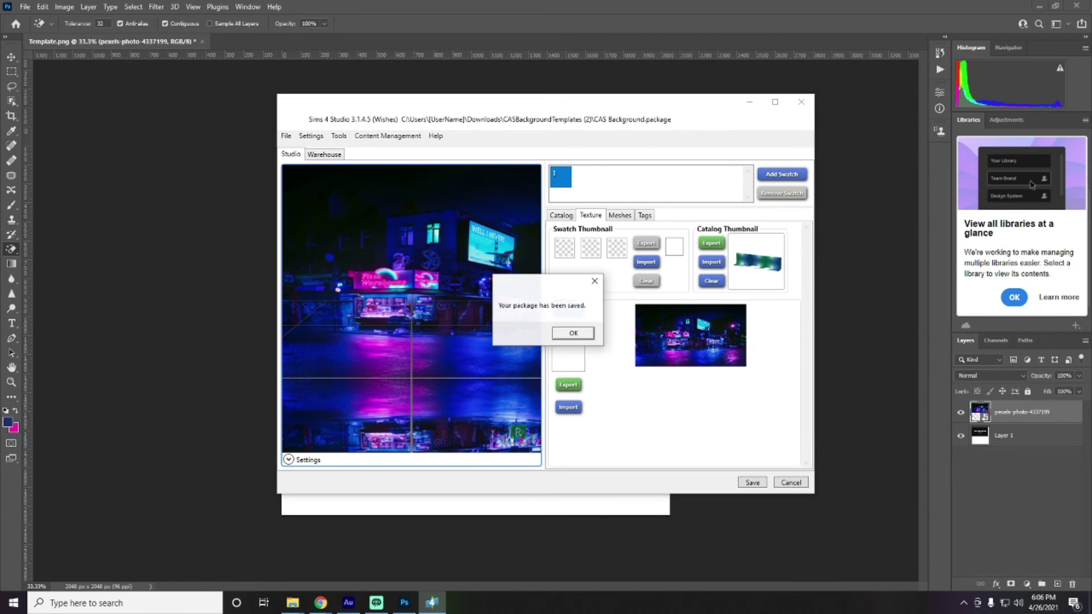
left_click(574, 334)
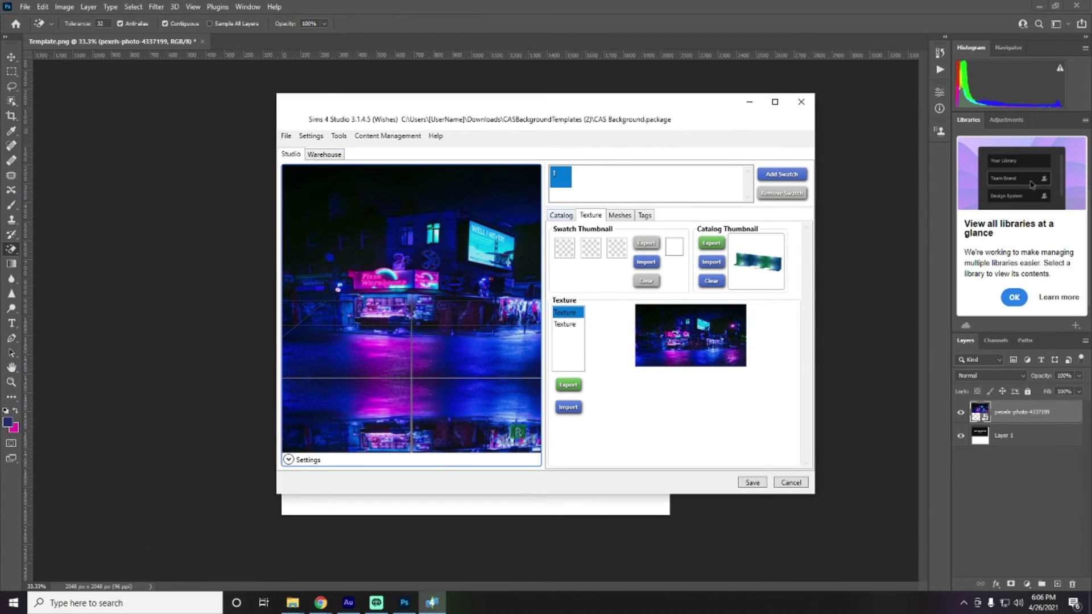
Step: Set the catalog name to "Tutorial Test CAS Background", save the package, and close Sims 4 Studio
left_click(562, 215)
left_click_drag(604, 246, 550, 246)
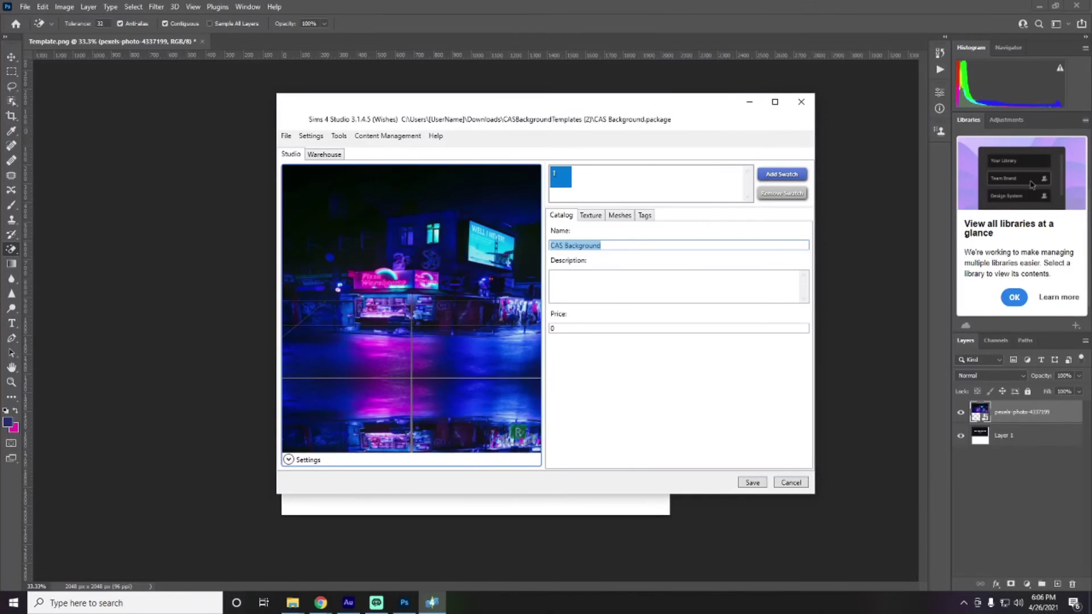
type("1")
type("utorial Test")
type(" B")
key("BackSpace")
type("CAS ")
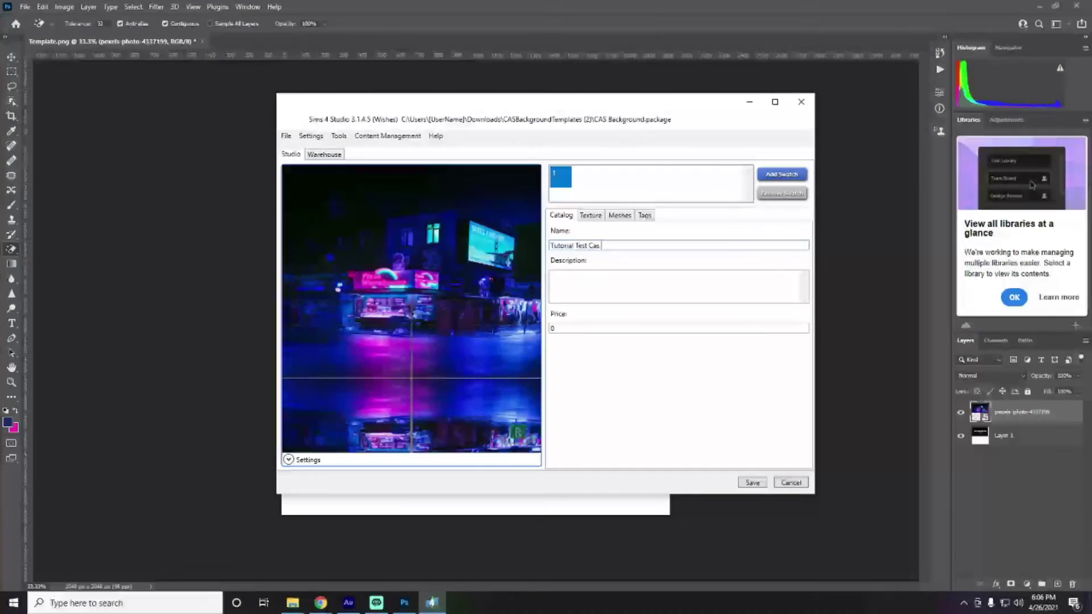
type("Backttgro")
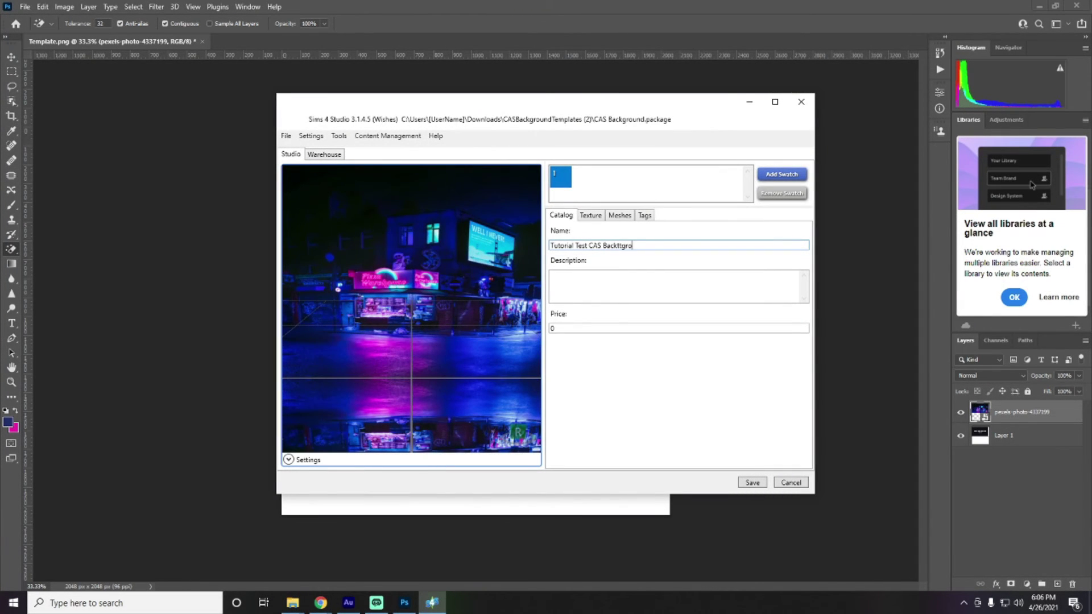
key("BackSpace")
key("BackSpace")
key("BackSpace")
key("BackSpace")
key("BackSpace")
type("ground")
left_click(753, 482)
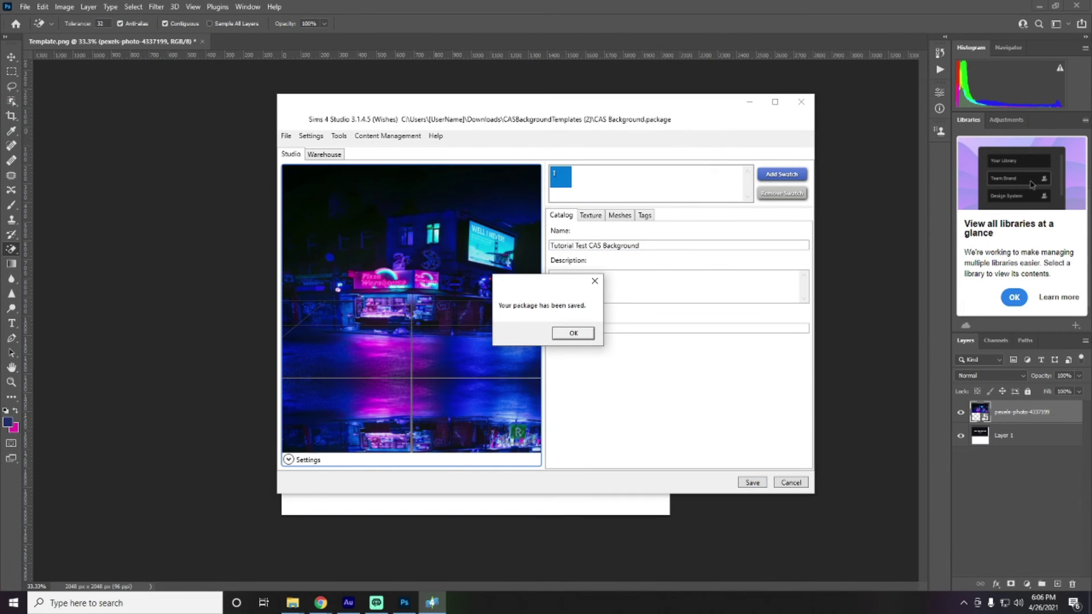
left_click(573, 333)
left_click(801, 102)
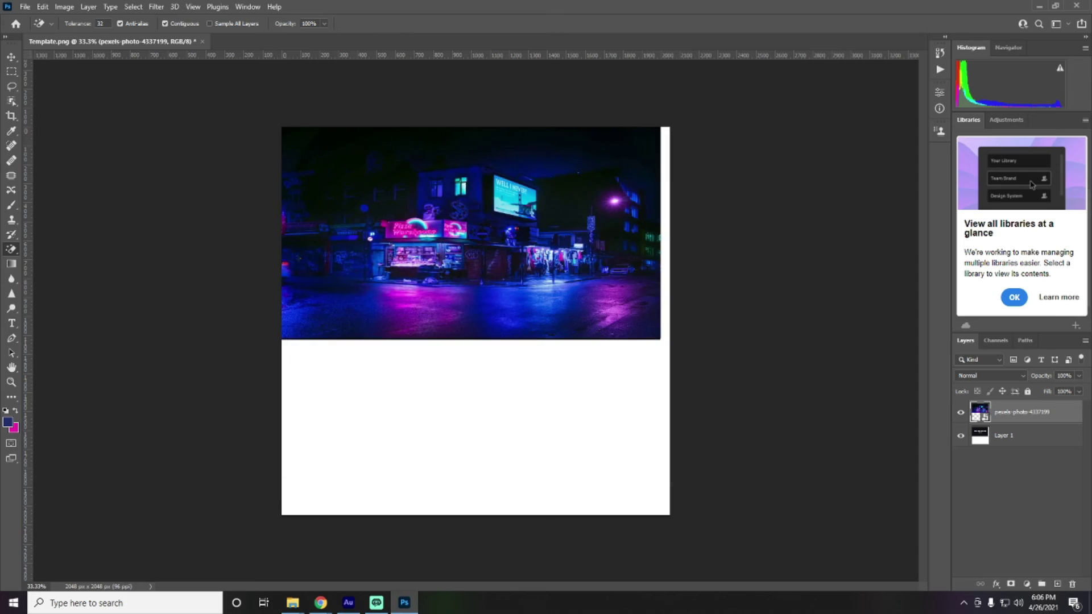
Step: Minimize Photoshop and move the Attic Room CAS Background package from the Sims 4 Mods folder to the Desktop
left_click(1039, 6)
left_click(1029, 27)
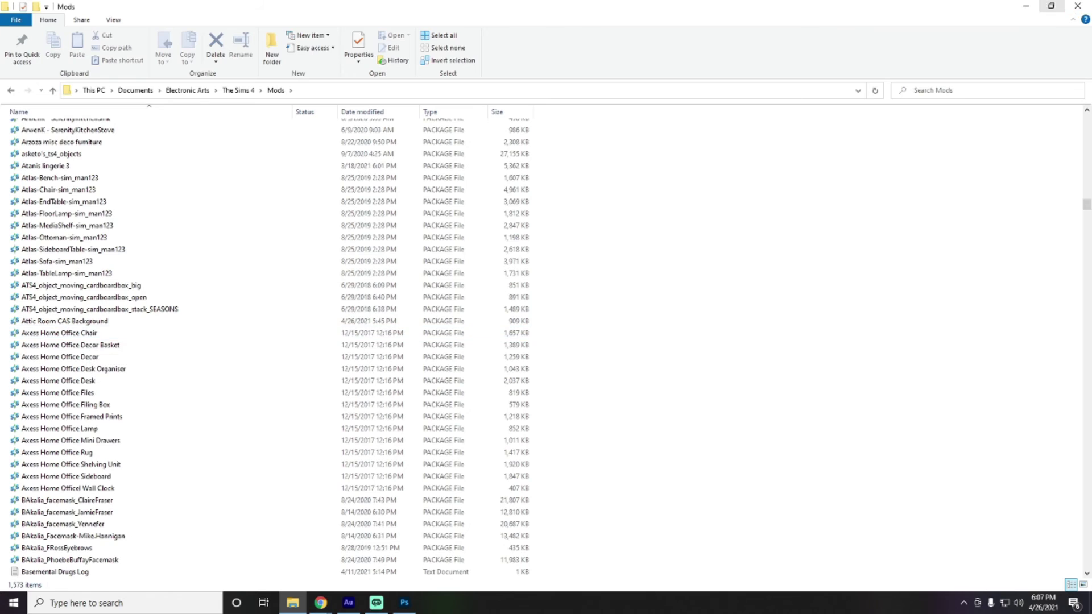
left_click(1053, 6)
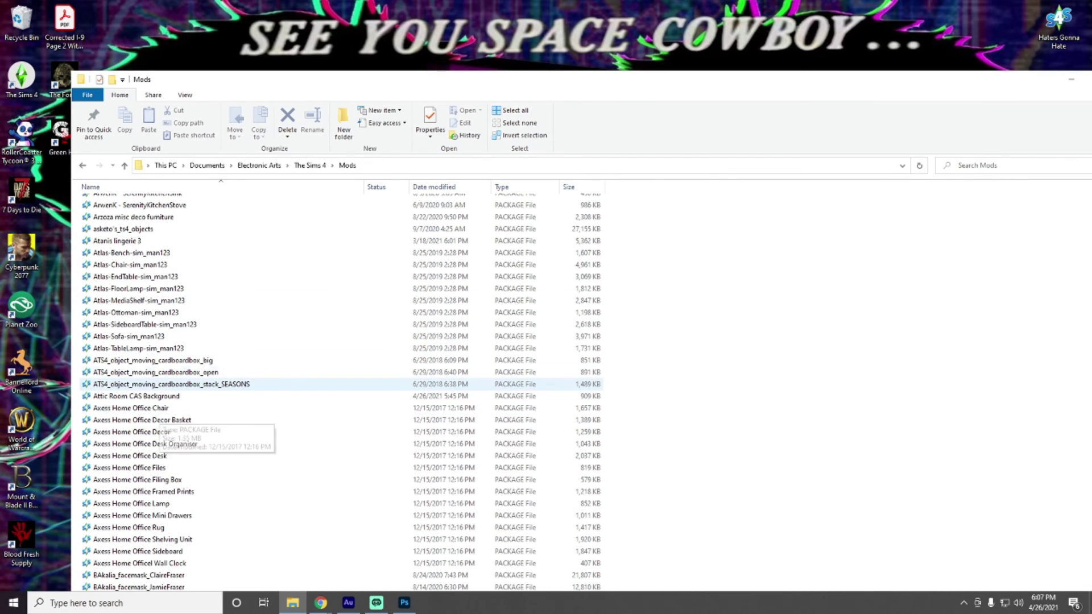
left_click_drag(393, 396, 564, 51)
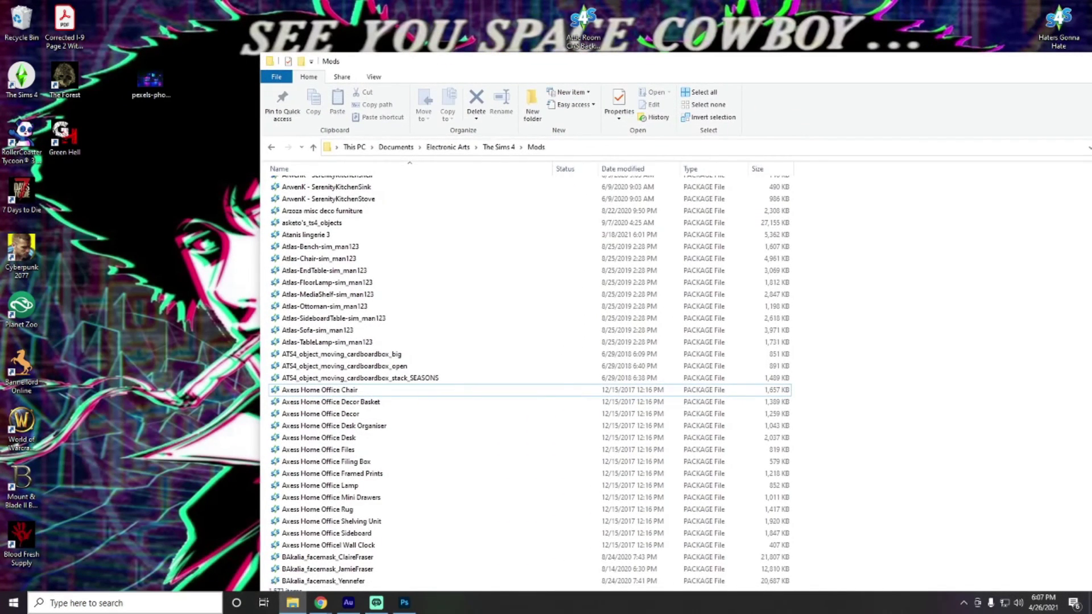
Step: Leave the Mods folder and launch The Sims 4 from the Desktop
key("alt+Up")
left_click_drag(410, 139, 549, 213)
double_click(22, 80)
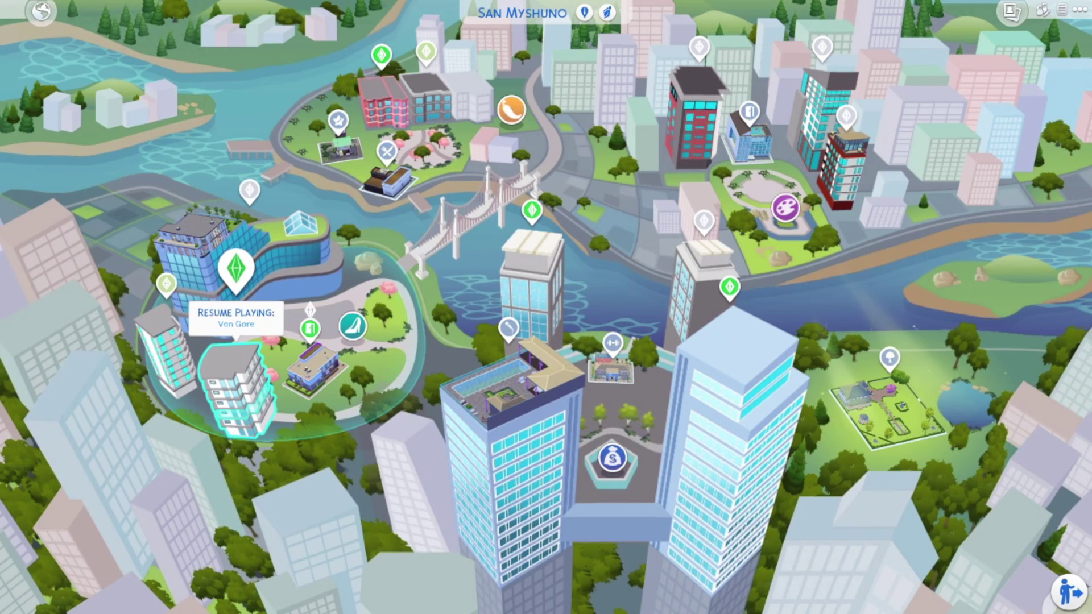
Step: Open household management for the current household at 21 Chic Street Apartments in San Myshuno
left_click(237, 272)
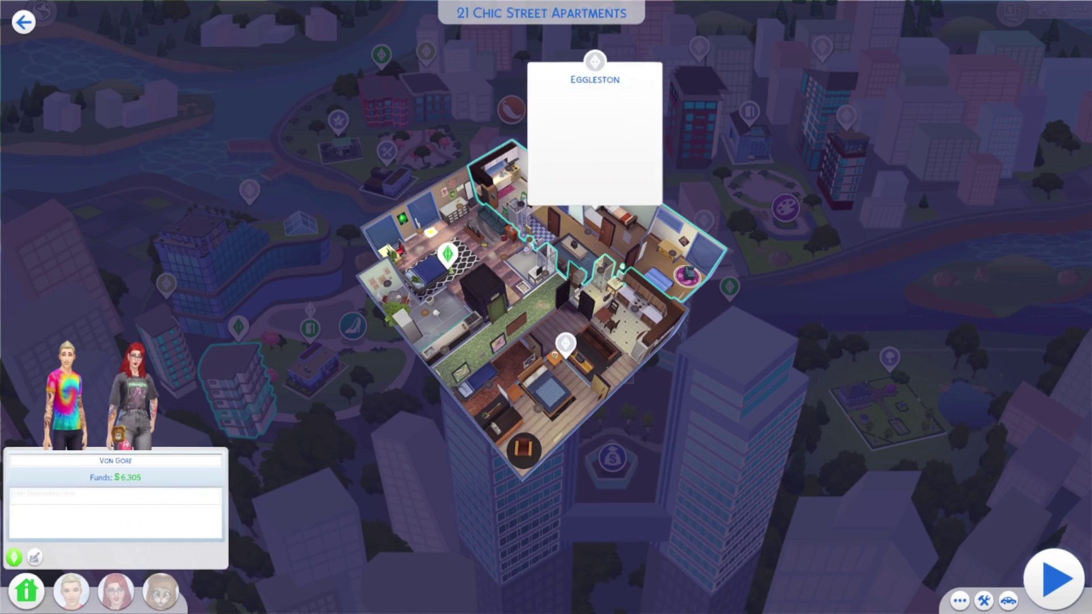
left_click(960, 600)
left_click(925, 601)
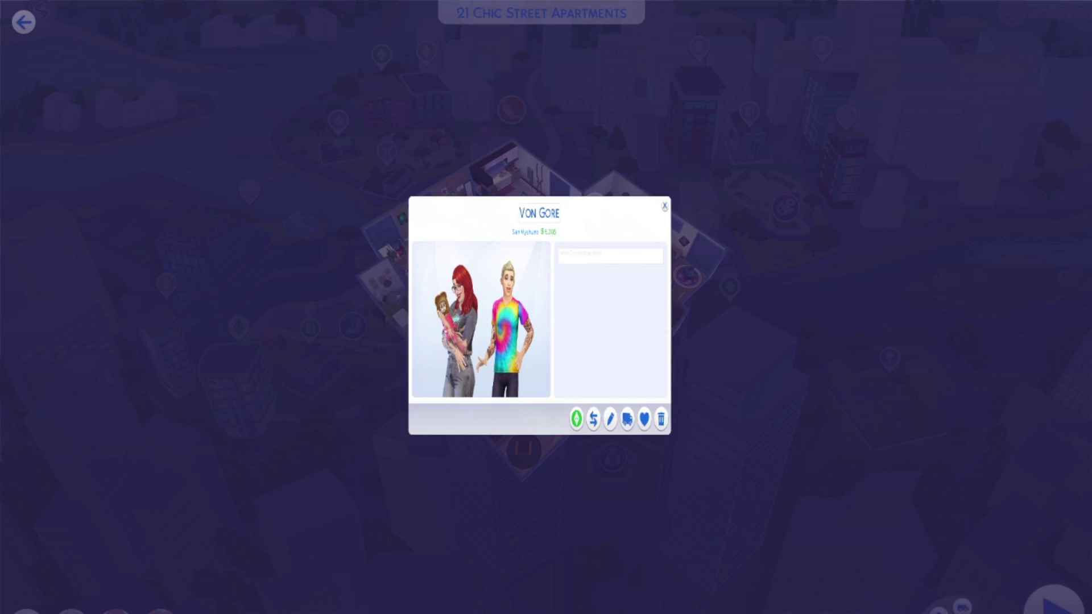